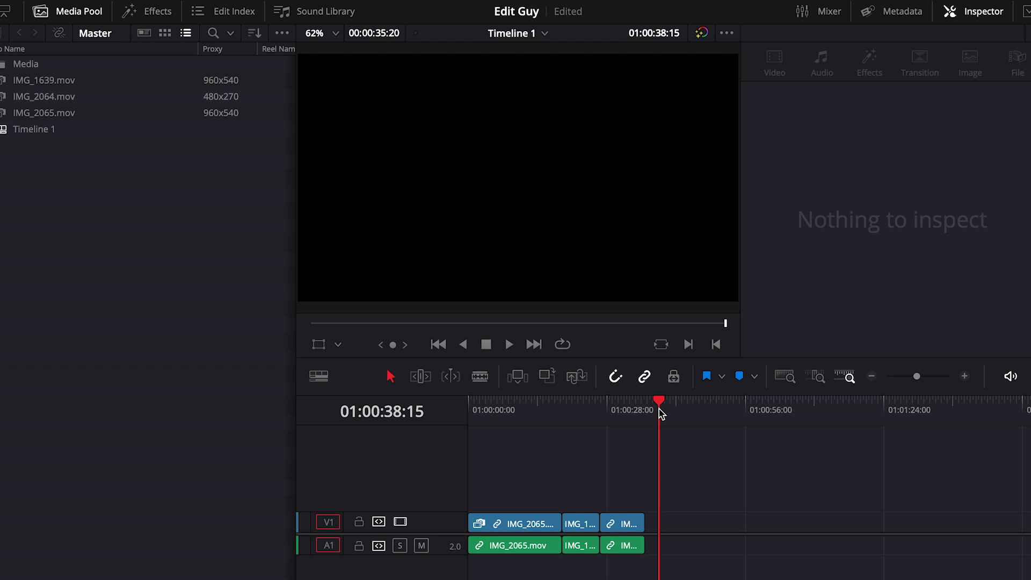
Step: Play back the middle part of Timeline 1 to review the skateboarding clip
drag(662, 413, 545, 413)
key(space)
key(Down)
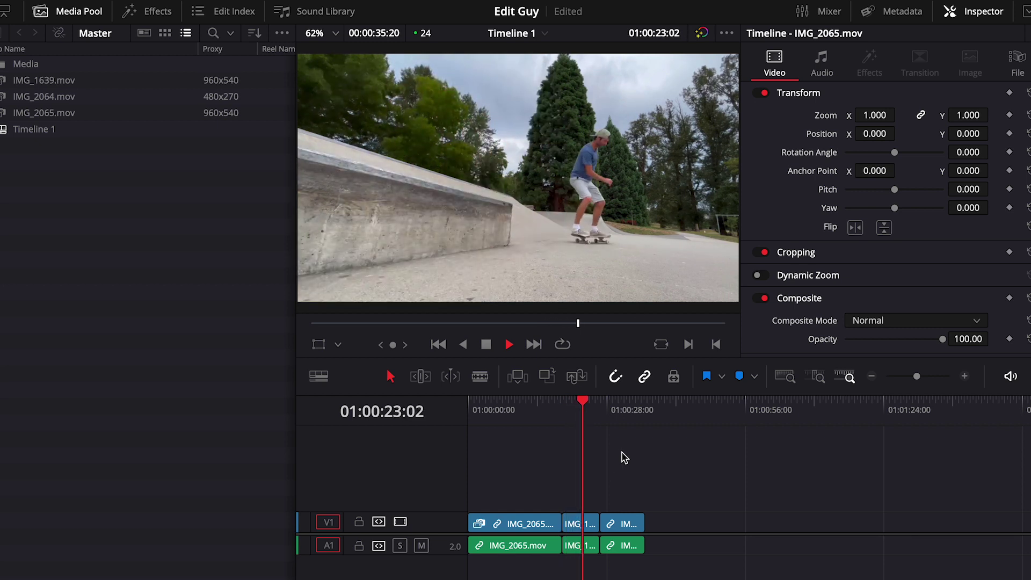
key(space)
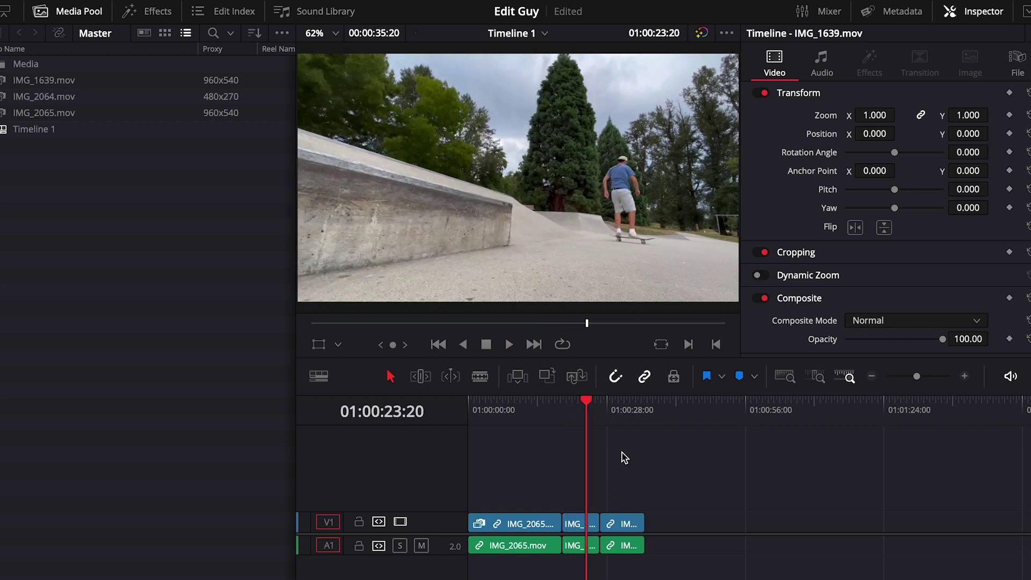
Step: Position the playhead within the middle IMG_1639.mov clip, select the clip and open it in Fusion
click(560, 411)
click(578, 411)
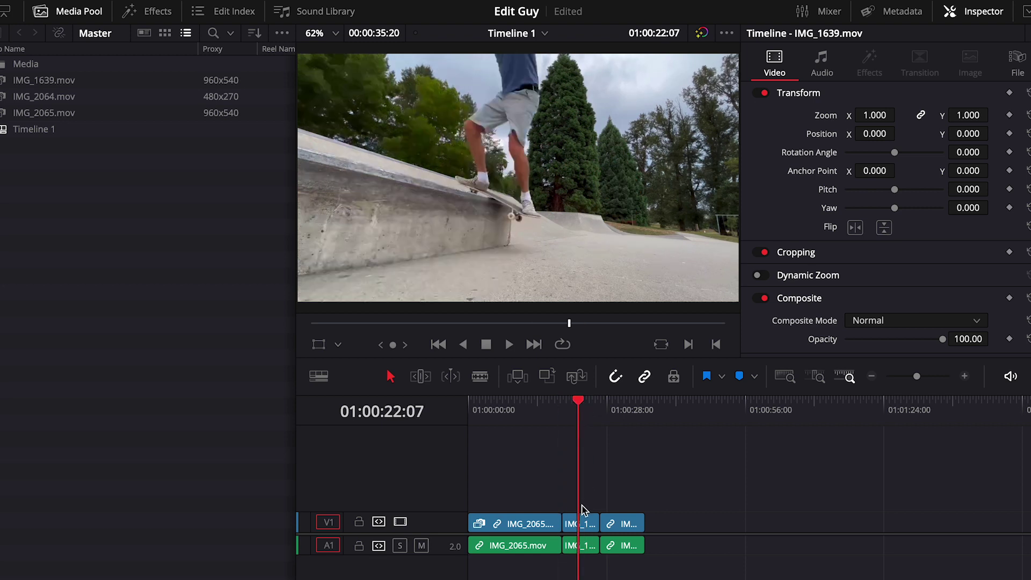
click(581, 528)
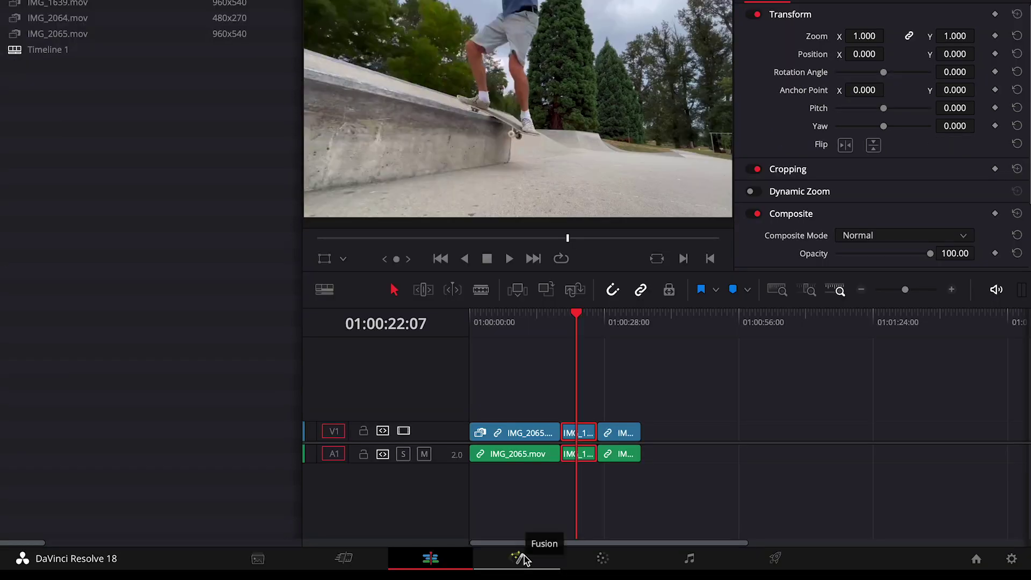
click(523, 560)
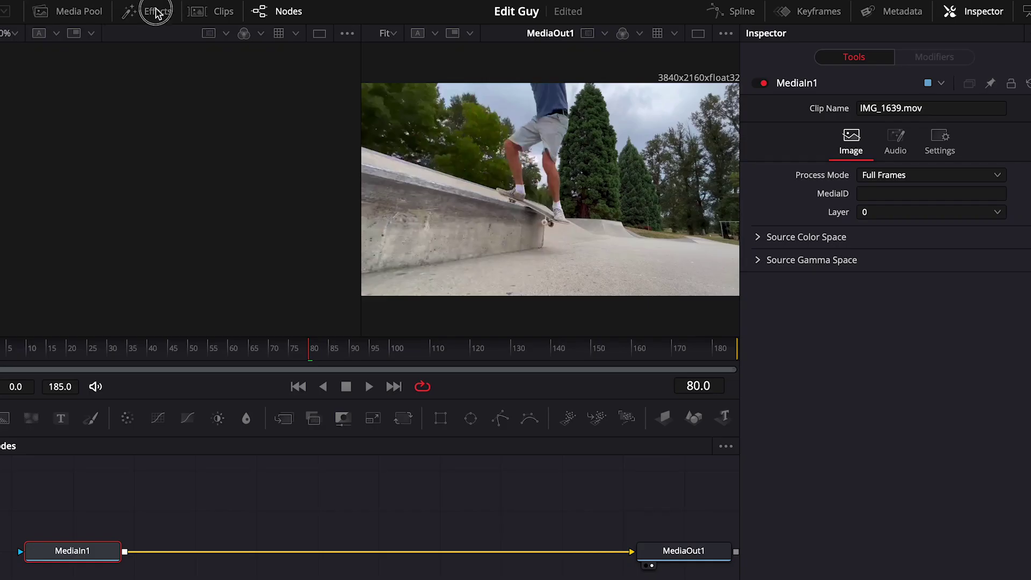
Step: Find the Camera Shake effect by searching "camera", insert it between MediaIn1 and MediaOut1, and preview the clip
click(158, 11)
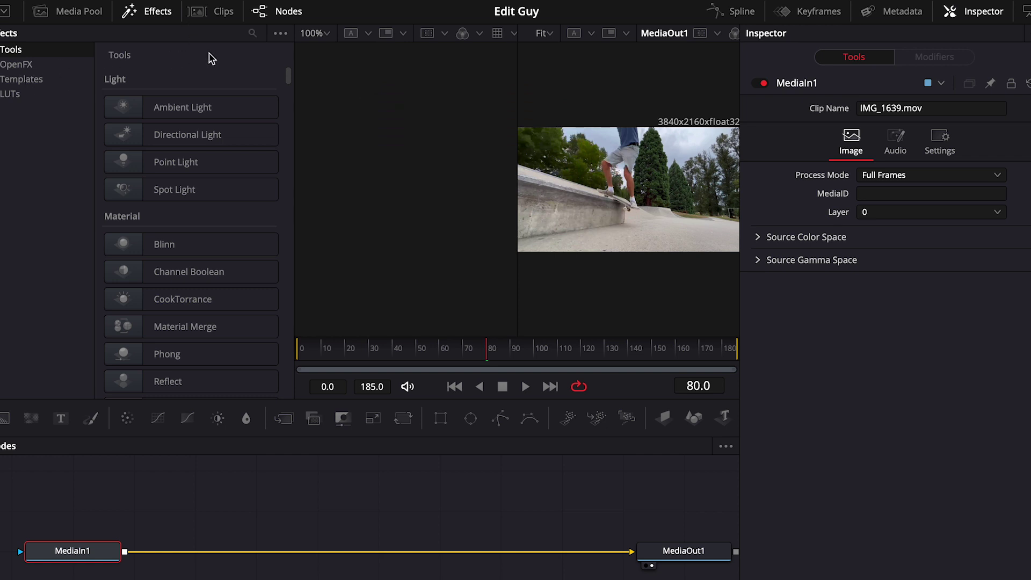
click(252, 32)
text(camera)
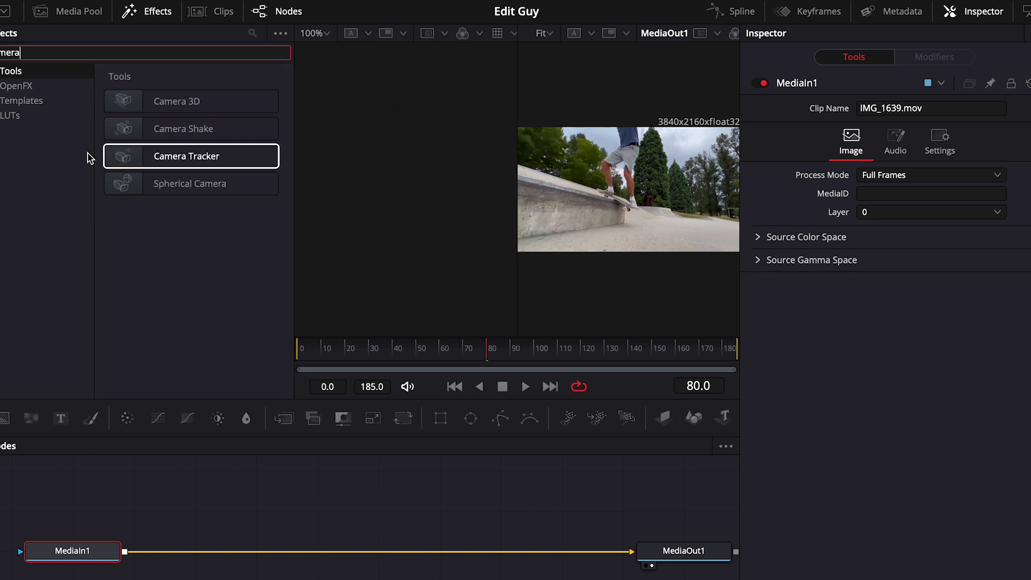
drag(183, 128, 340, 548)
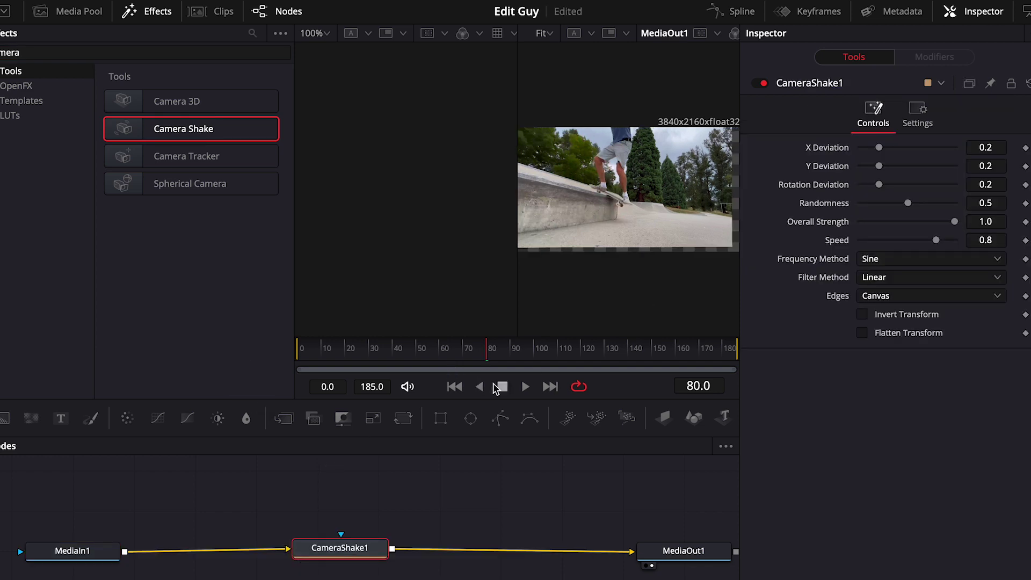
click(525, 387)
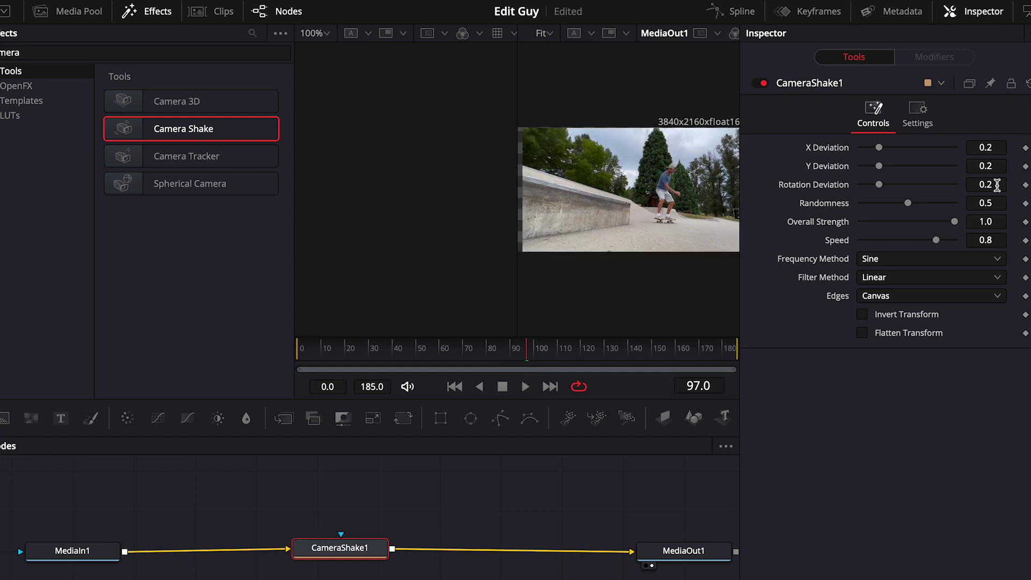
Step: Set CameraShake1's X, Y and Rotation Deviation to 0.1 and its Randomness to 0.2
click(998, 147)
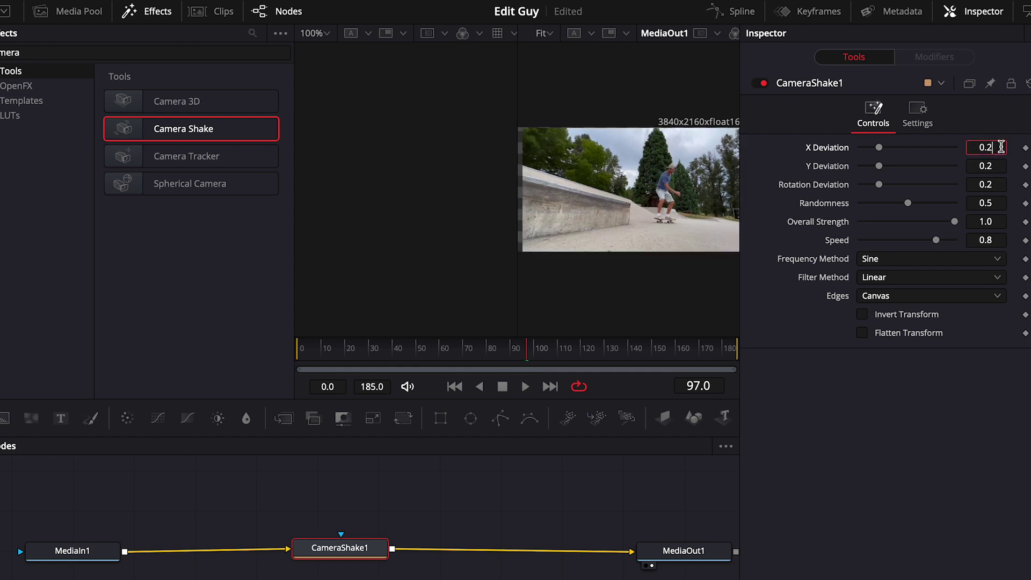
click(1001, 159)
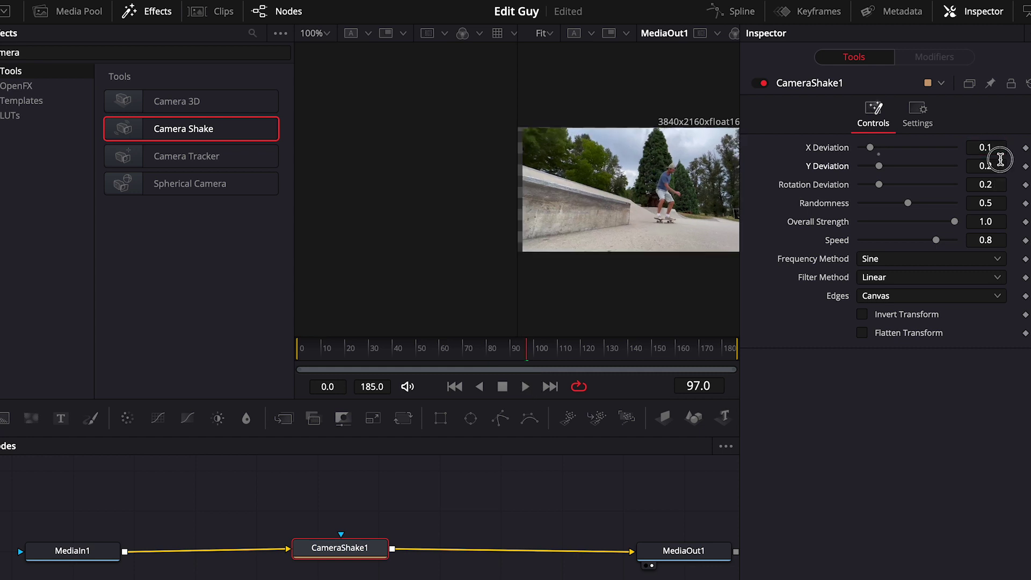
text(0.1)
click(999, 184)
text(0.1)
click(1000, 202)
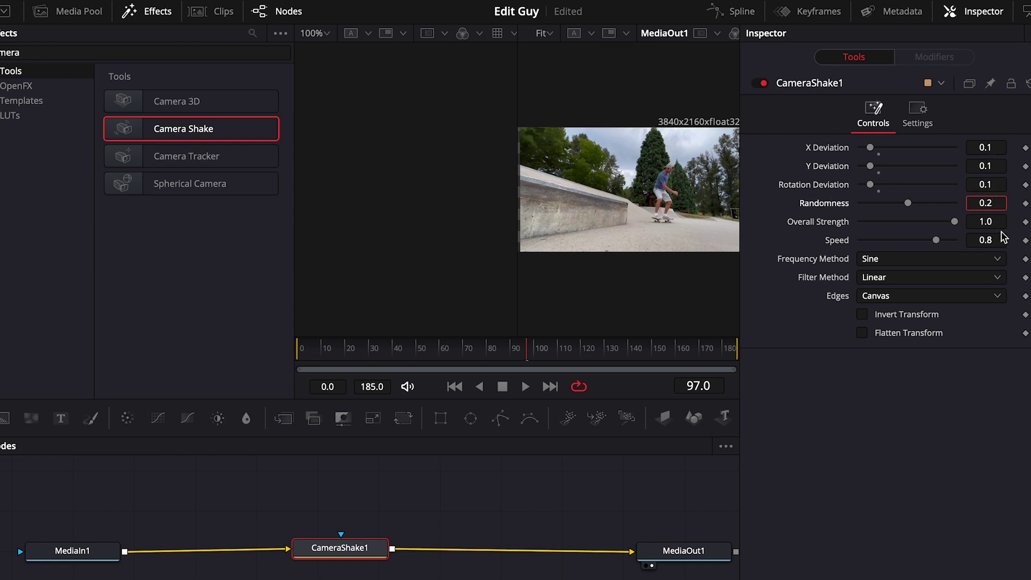
text(0.2)
Step: Set CameraShake1's Speed to 0.3 and its Overall Strength to about 0.52
click(1000, 240)
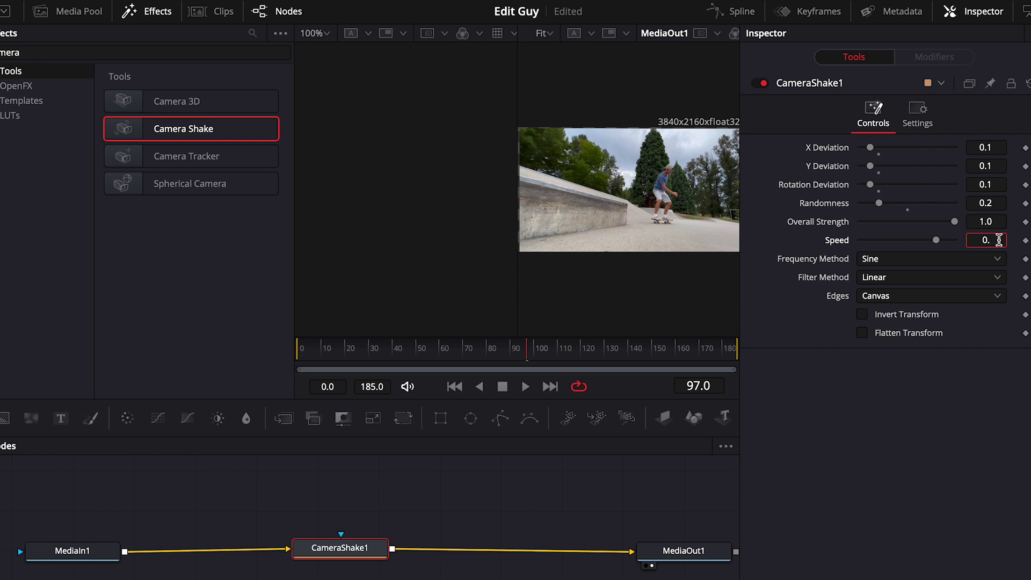
text(0.3)
drag(997, 222, 910, 224)
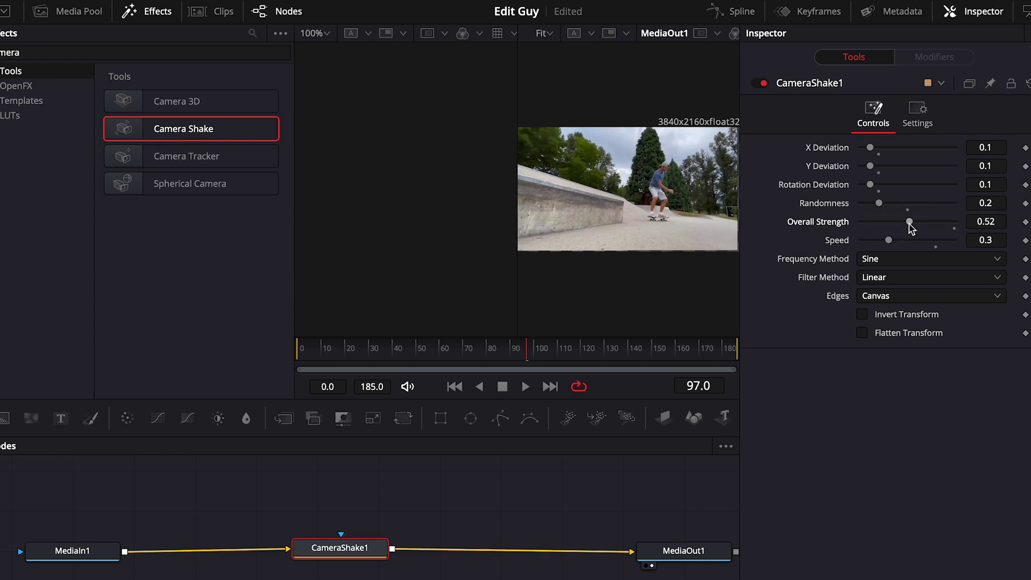
Step: Preview the camera shake in Fusion, playing backward and then forward through the clip
key(XF86AudioRaiseVolume)
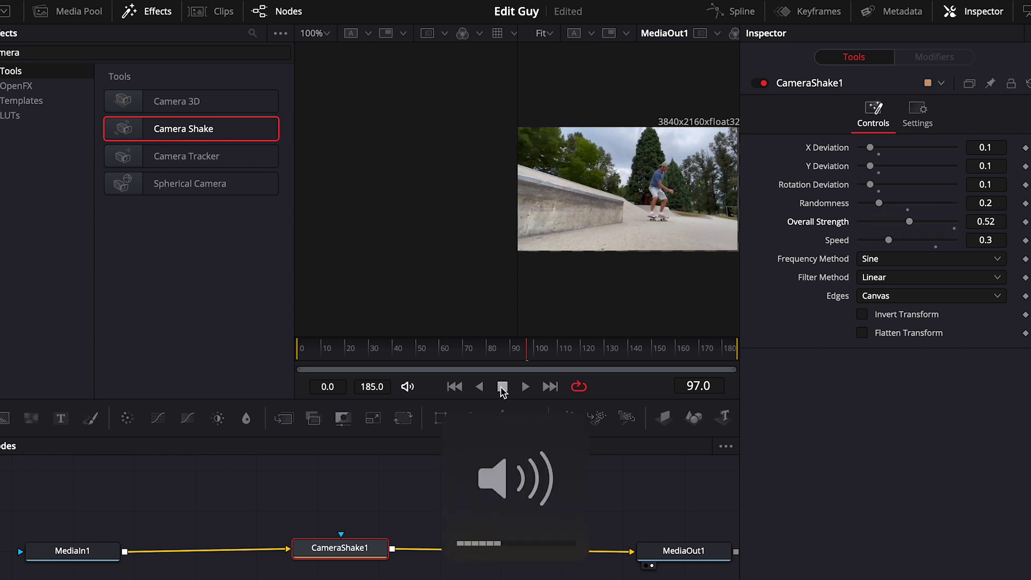
click(480, 387)
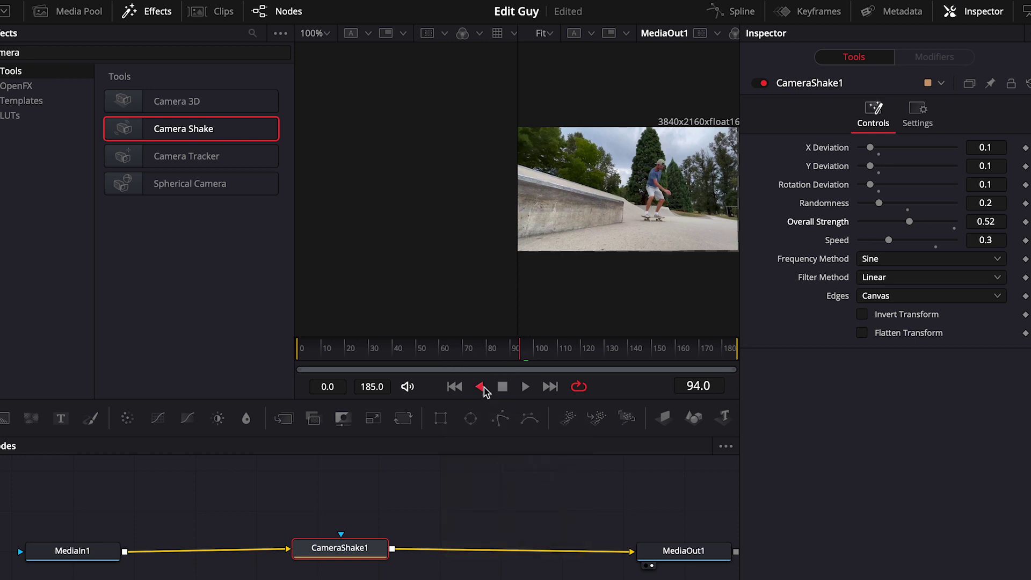
click(505, 387)
click(525, 387)
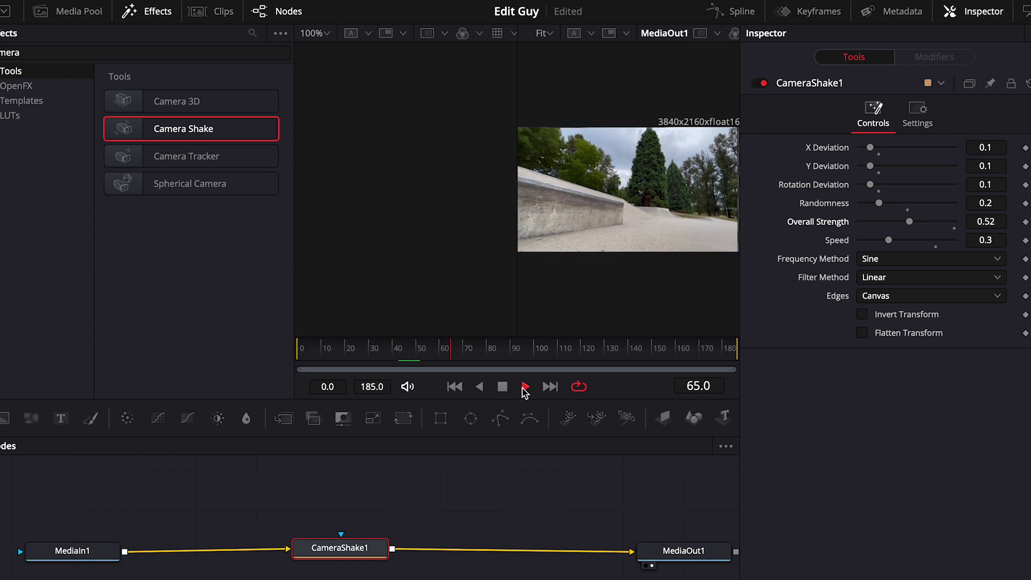
click(525, 387)
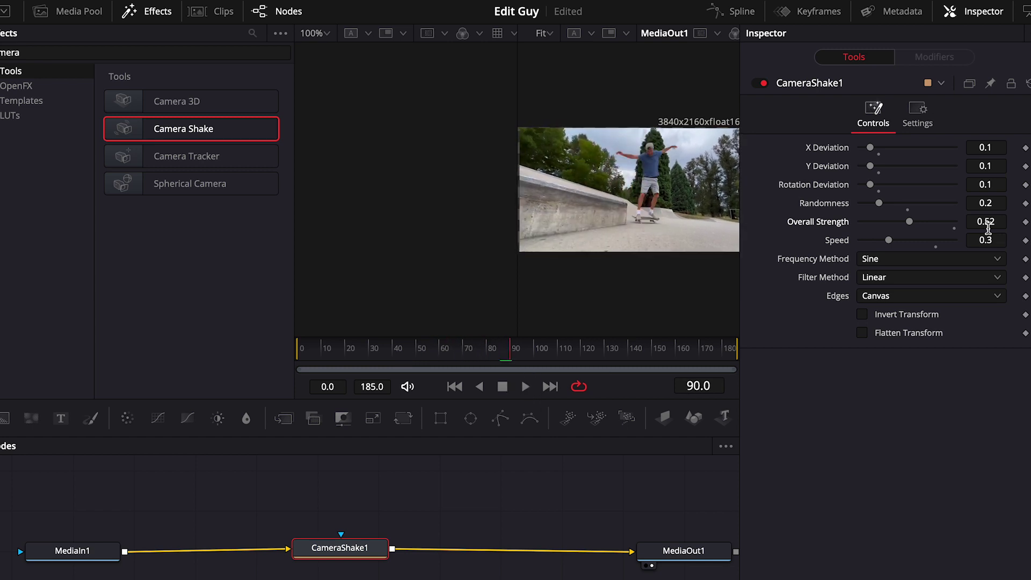
Step: Reduce CameraShake1's Overall Strength to 0.22 and Speed to 0.11, and replay the clip from an earlier frame
drag(911, 222, 870, 242)
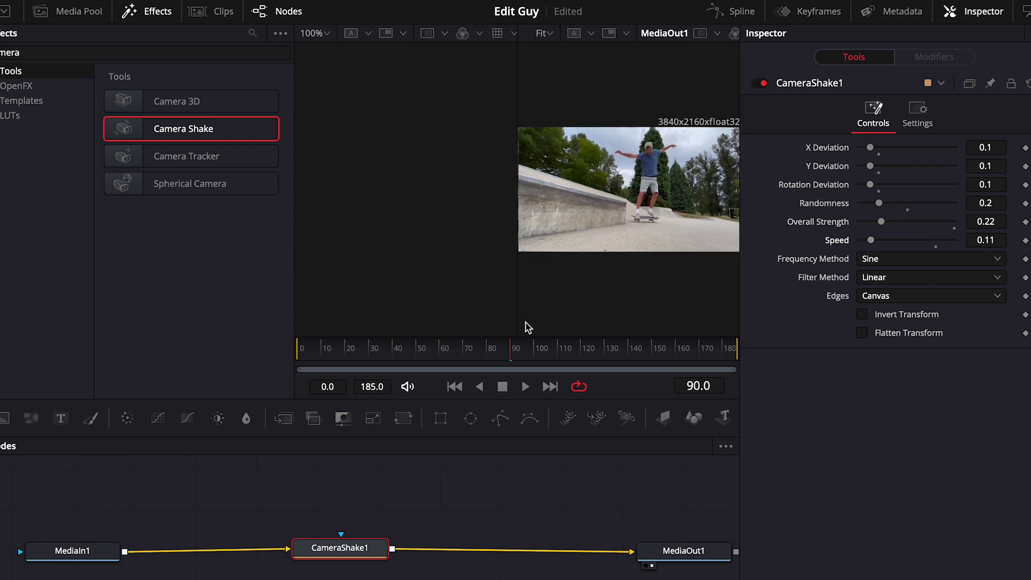
drag(510, 351, 267, 369)
key(space)
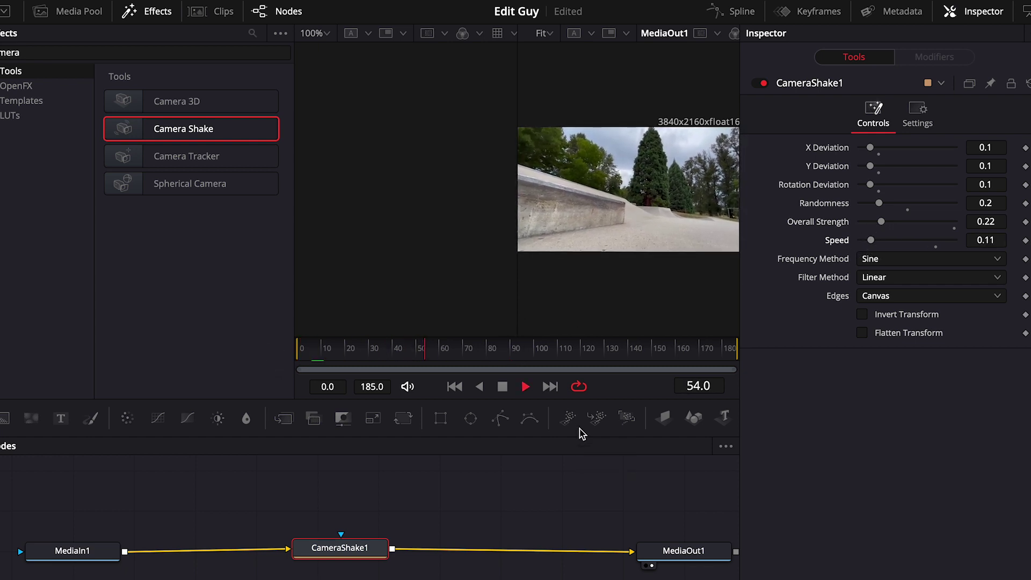
key(space)
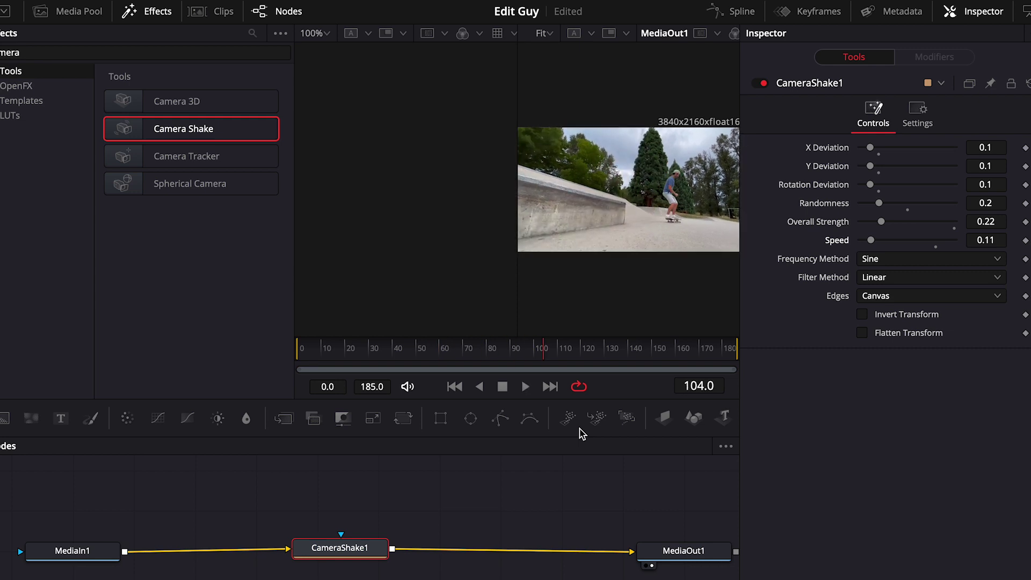
Step: Return to the Edit page and play the middle IMG_1639.mov clip with its camera shake
key(shift+4)
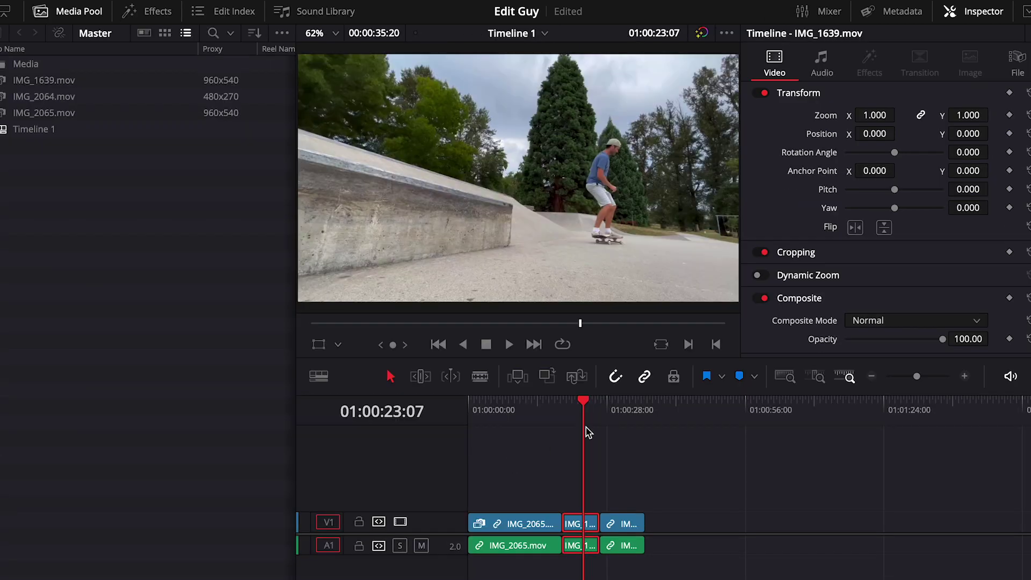
drag(585, 408, 568, 412)
key(space)
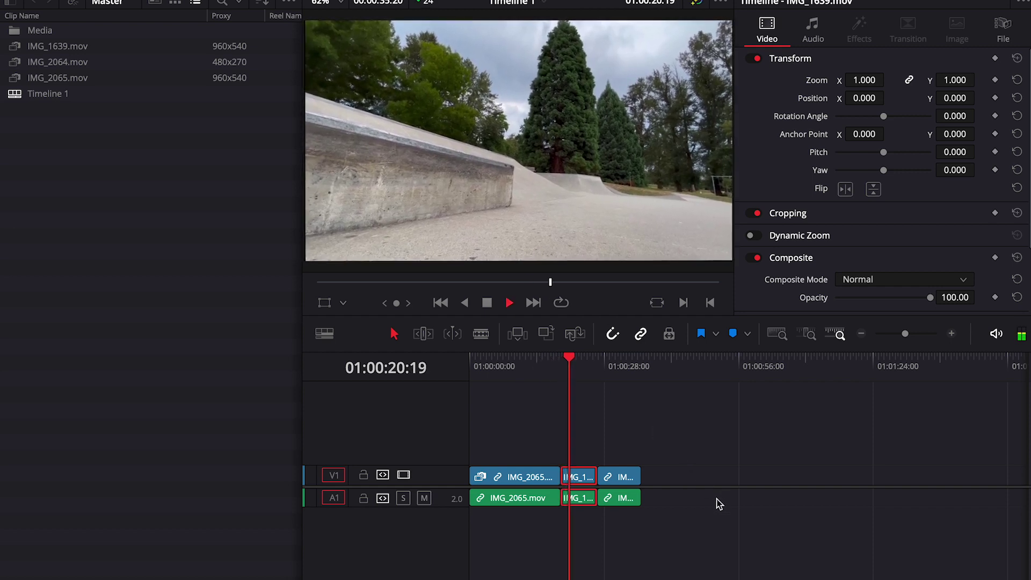
key(space)
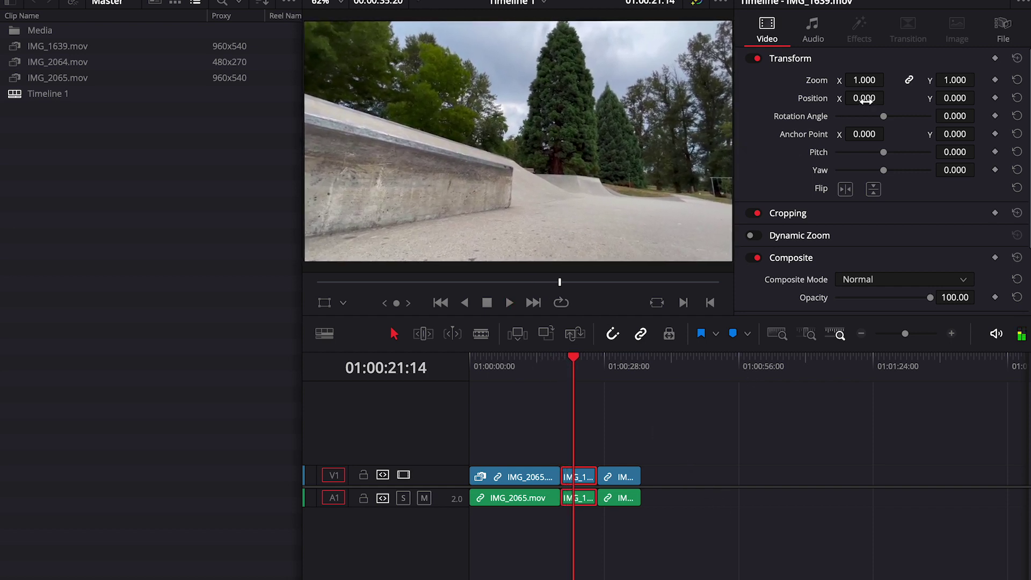
Step: Zoom the IMG_1639.mov clip to 1.050 on both axes and play it back to check the frame edges
drag(865, 81, 870, 80)
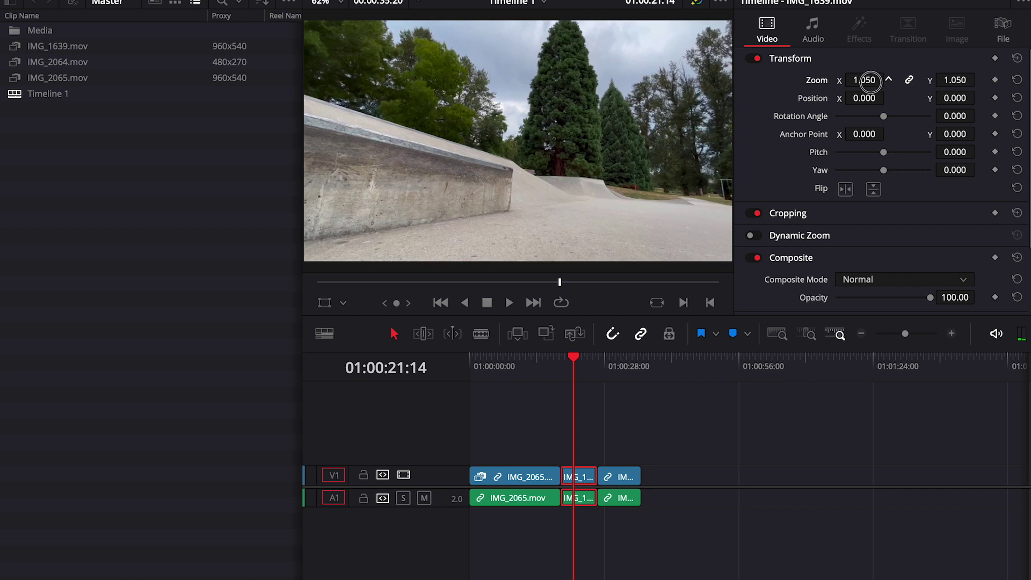
click(561, 356)
key(space)
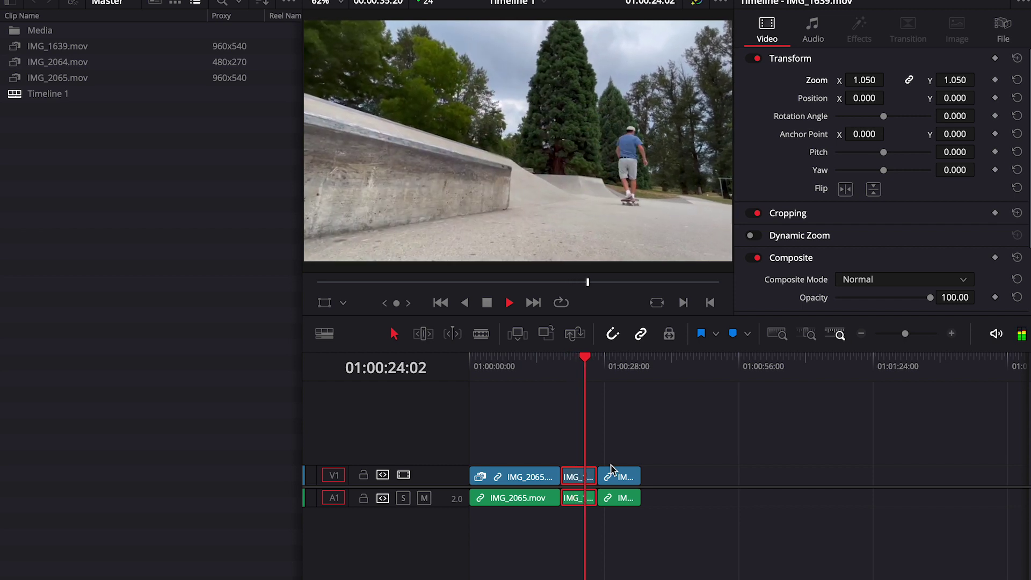
key(space)
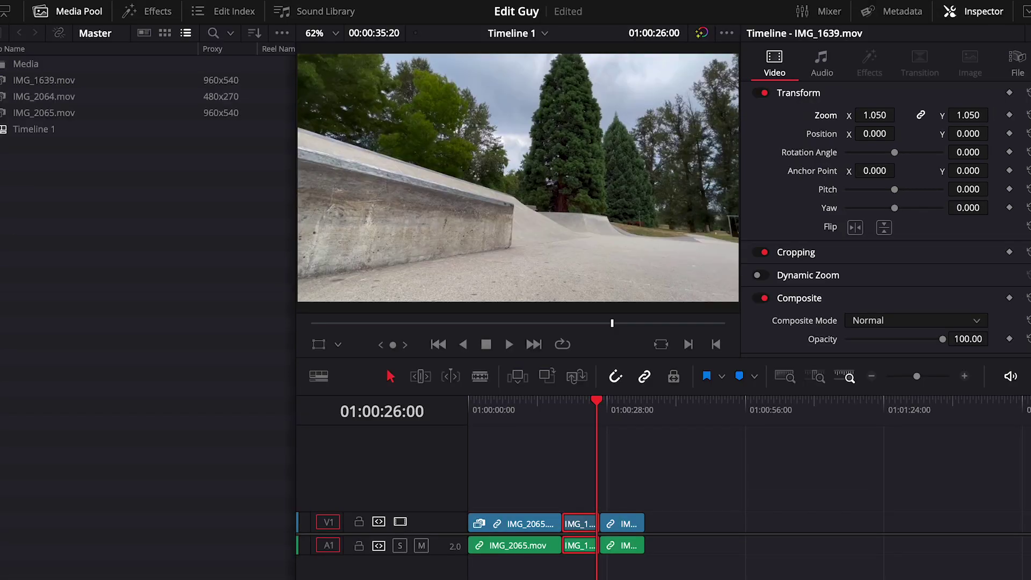
Step: Switch to Premiere Pro and duplicate the middle video clip of the SEQ-Proxy Workflow sequence onto track V2
key(super+Tab)
key(super+Tab)
key(super+Tab)
key(super+Tab)
key(super+Tab)
key(super+Tab)
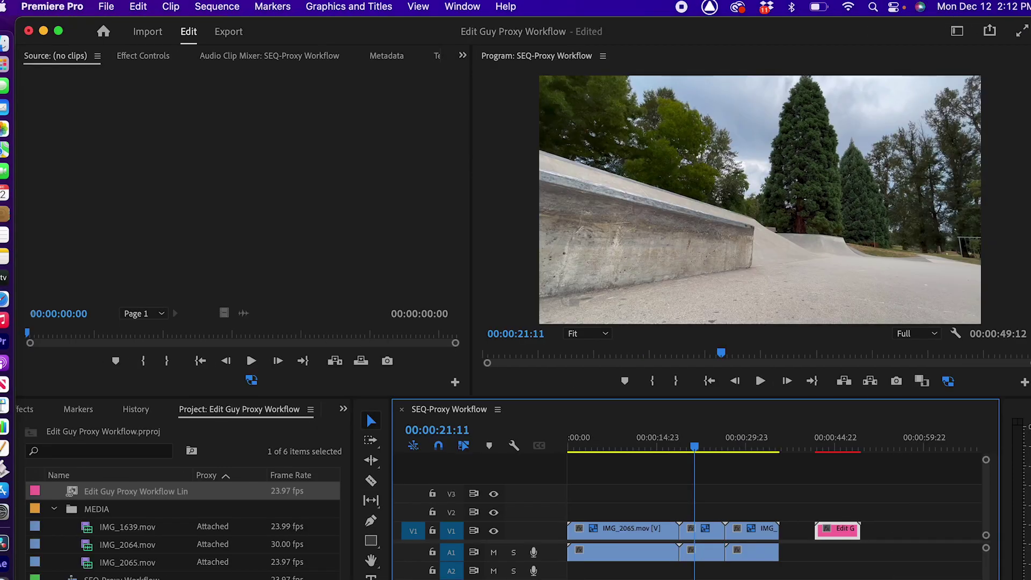
click(713, 484)
click(702, 531)
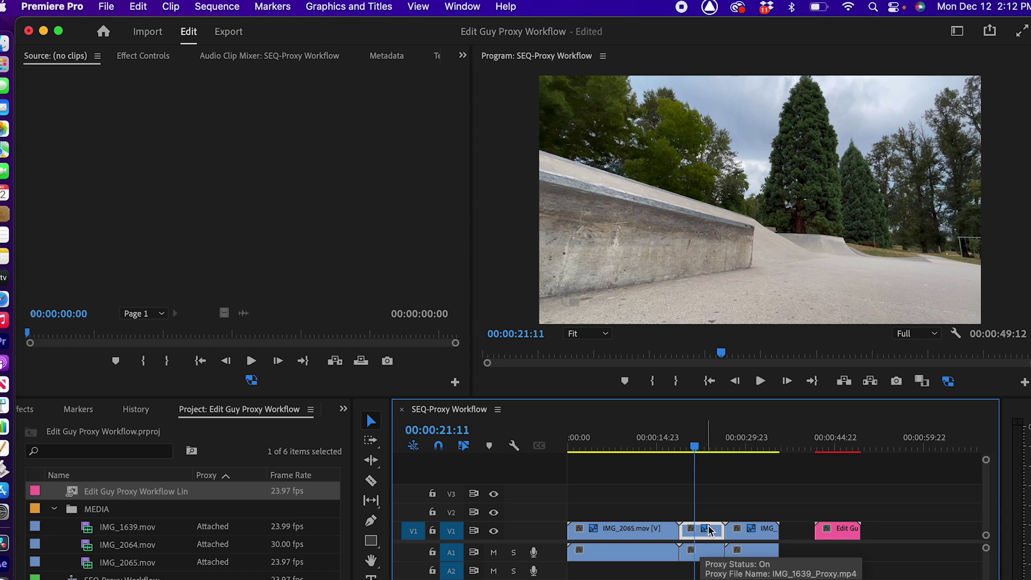
mouse_move(709, 532)
mouse_down()
mouse_move(715, 492)
mouse_move(711, 515)
mouse_up()
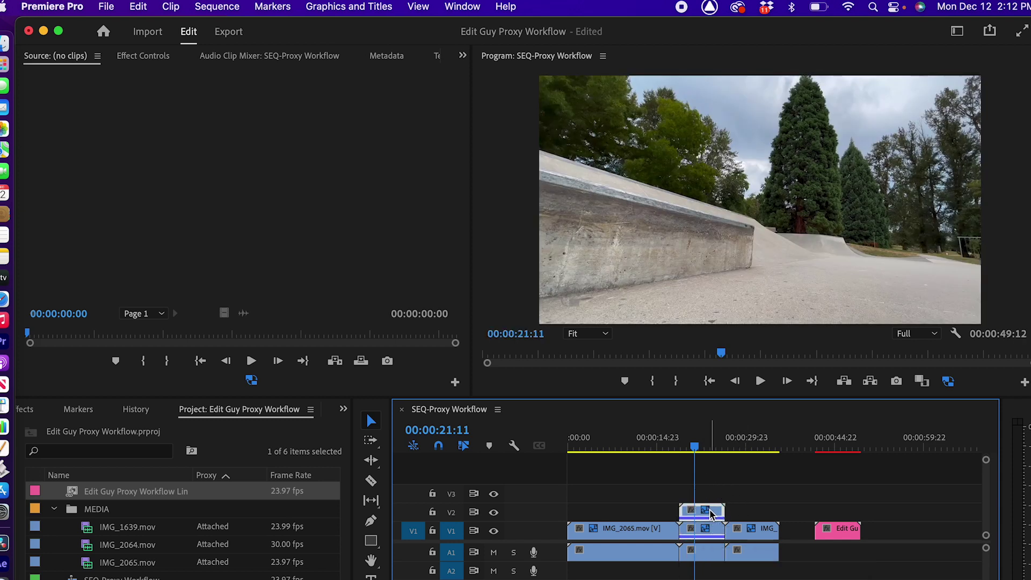
Step: Replace the copied clip on V2 with an After Effects composition and scrub through the linked comp
right_click(711, 515)
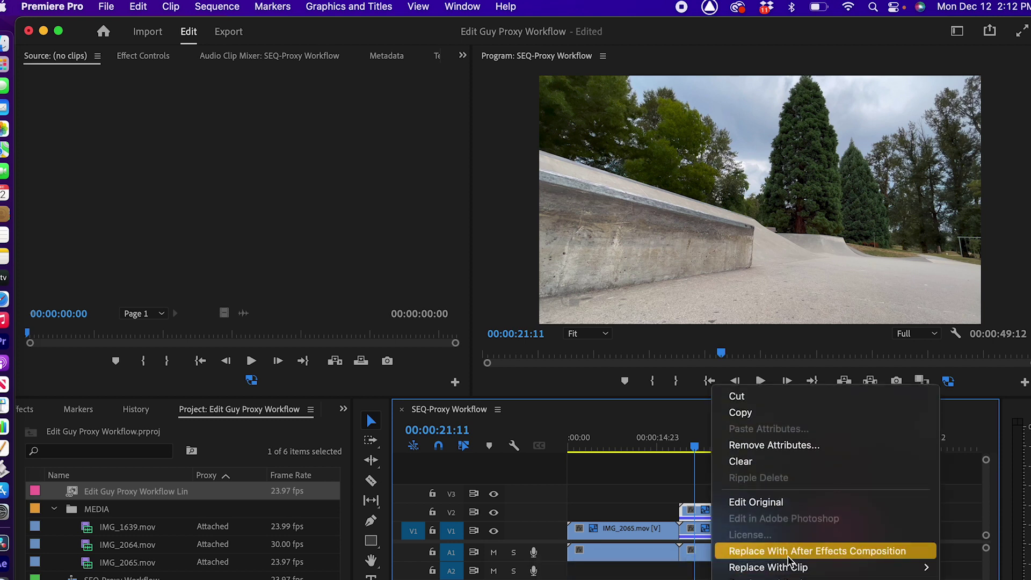
click(789, 560)
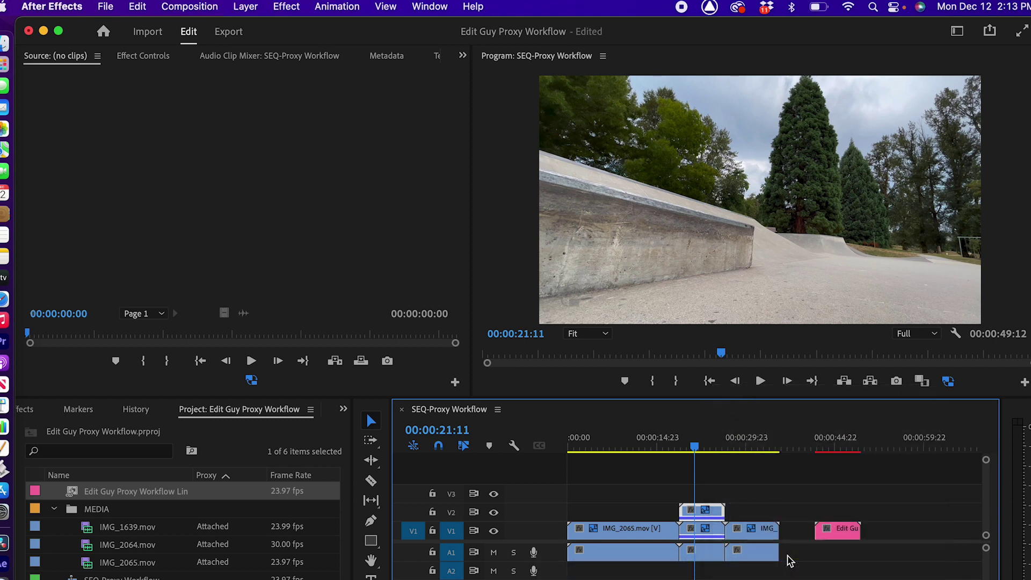
drag(480, 488, 620, 499)
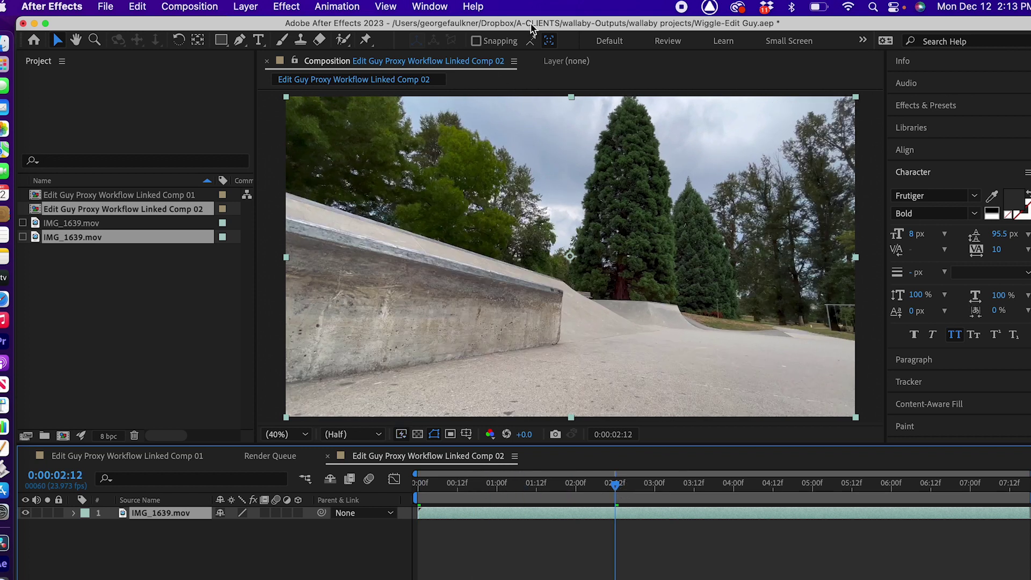
Step: Bring up the Wiggler settings and reveal the IMG_1639.mov layer's Position property at the start of the comp
scroll(947, 361, down, 4)
click(924, 409)
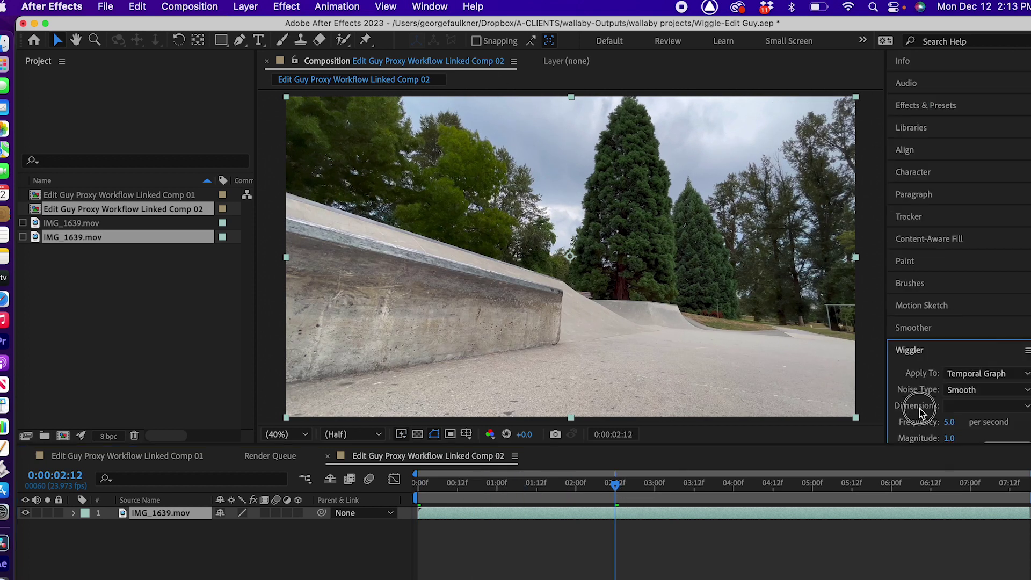
drag(554, 486, 305, 511)
click(196, 513)
key(p)
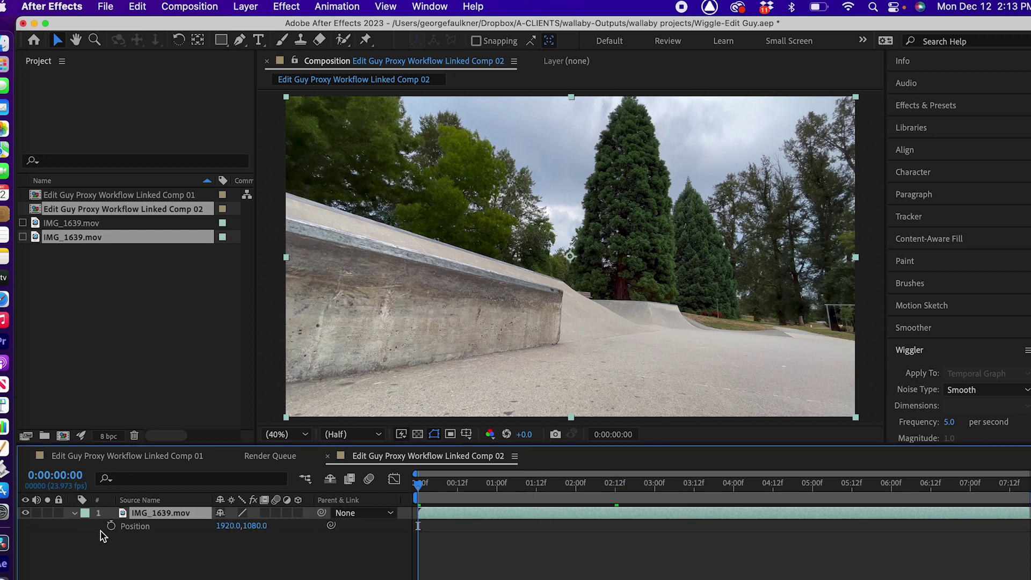
Step: Add Position keyframes at the start and at 0:00:07:17 on the IMG_1639.mov layer, and select both
click(111, 526)
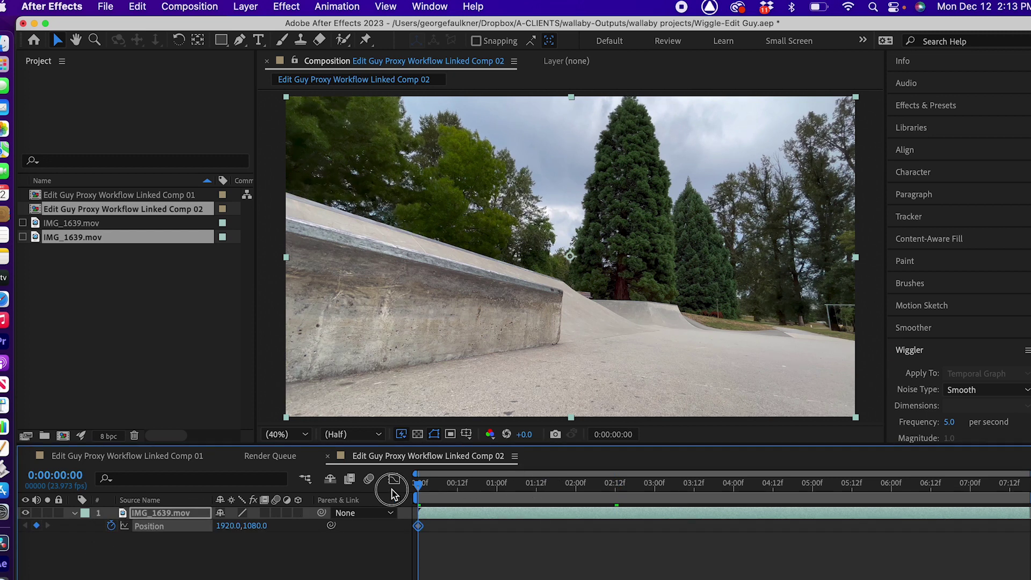
drag(417, 484, 1027, 484)
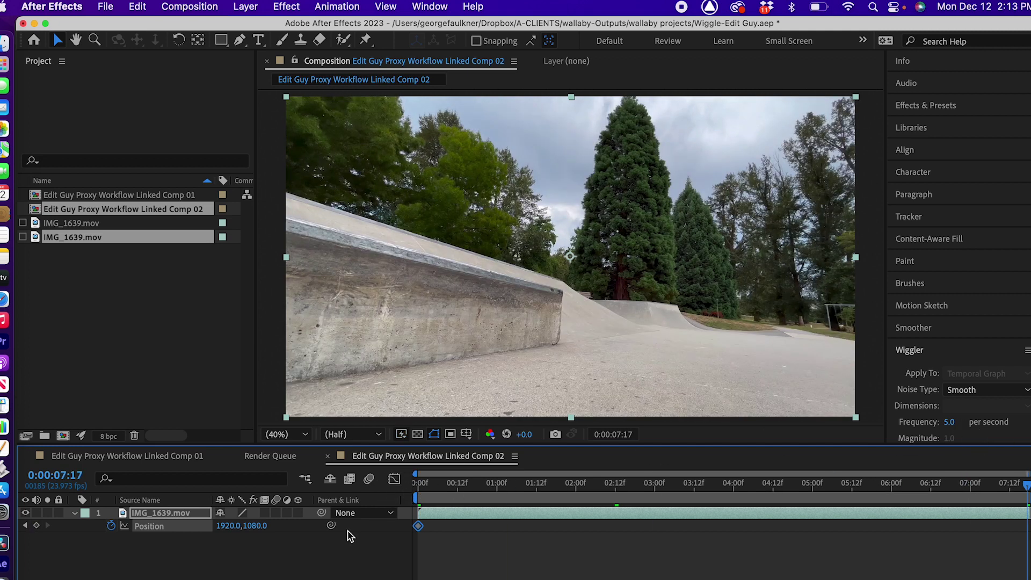
click(36, 526)
shift+click(418, 526)
scroll(999, 397, down, 2)
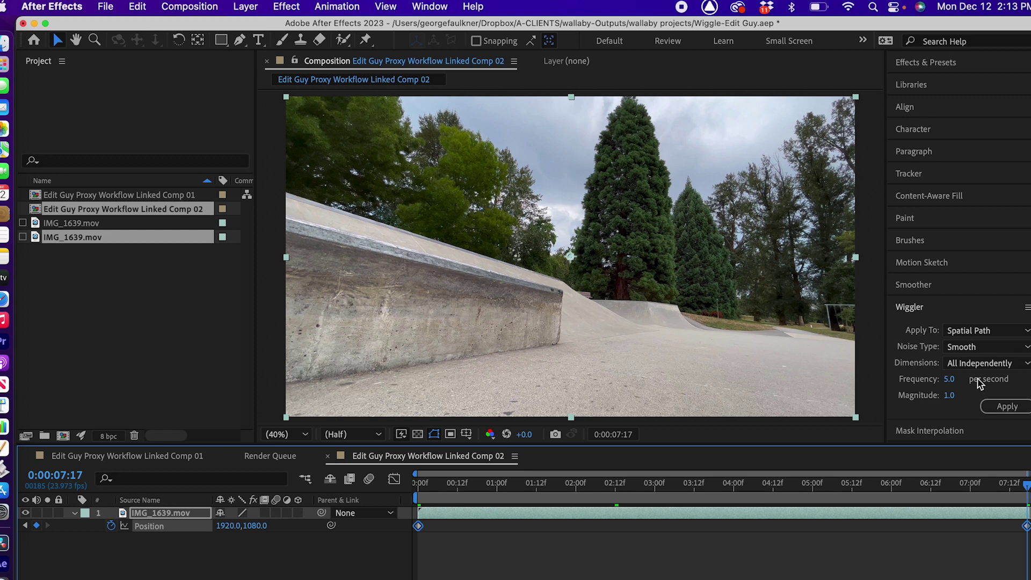
Step: Apply the Wiggler to the selected Position keyframes with a frequency of 2 per second and a magnitude of 3
click(951, 380)
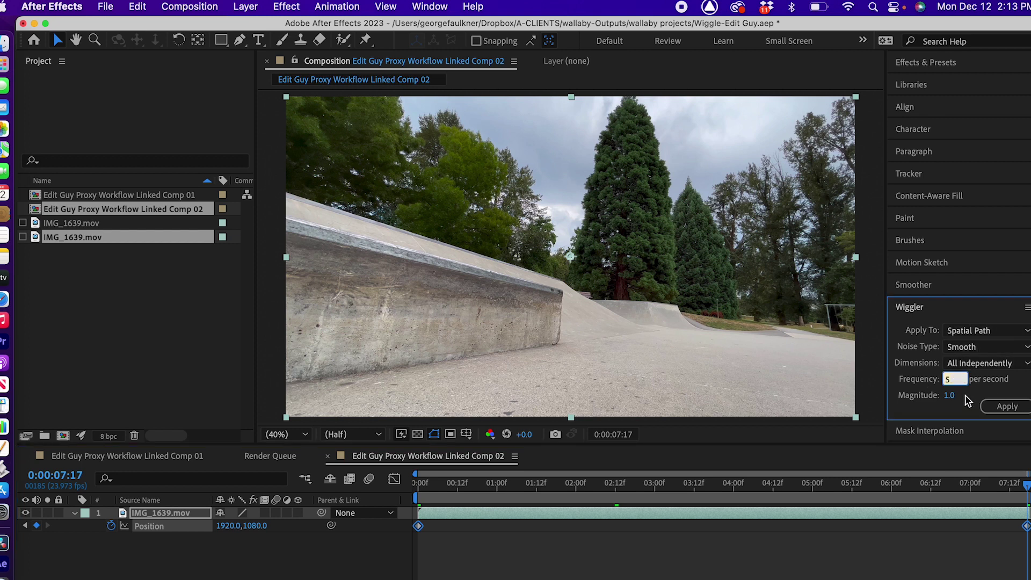
text(2)
click(950, 396)
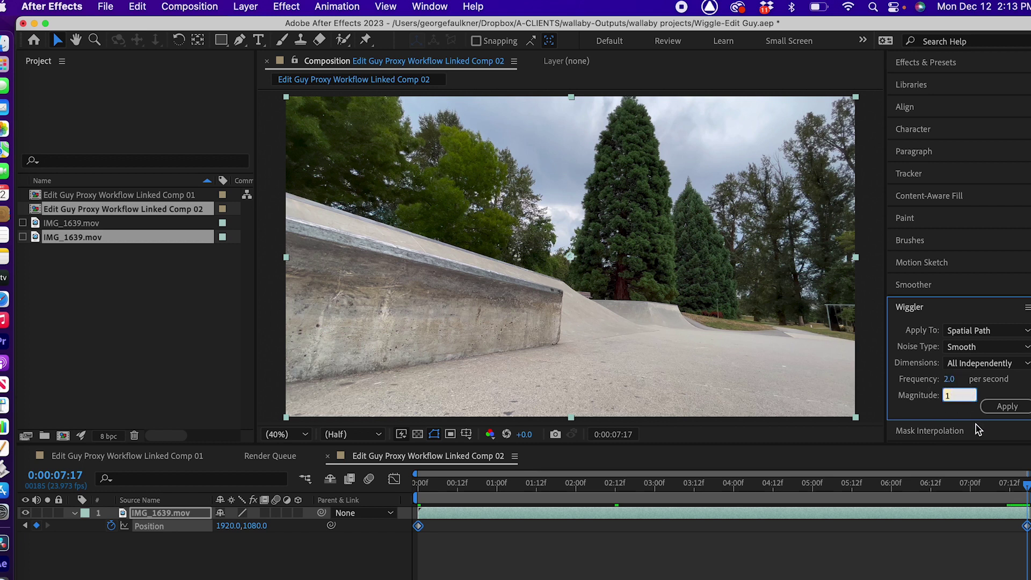
text(3)
click(1008, 407)
Step: Play the comp from the beginning to preview the wiggled position
click(606, 486)
key(Home)
key(space)
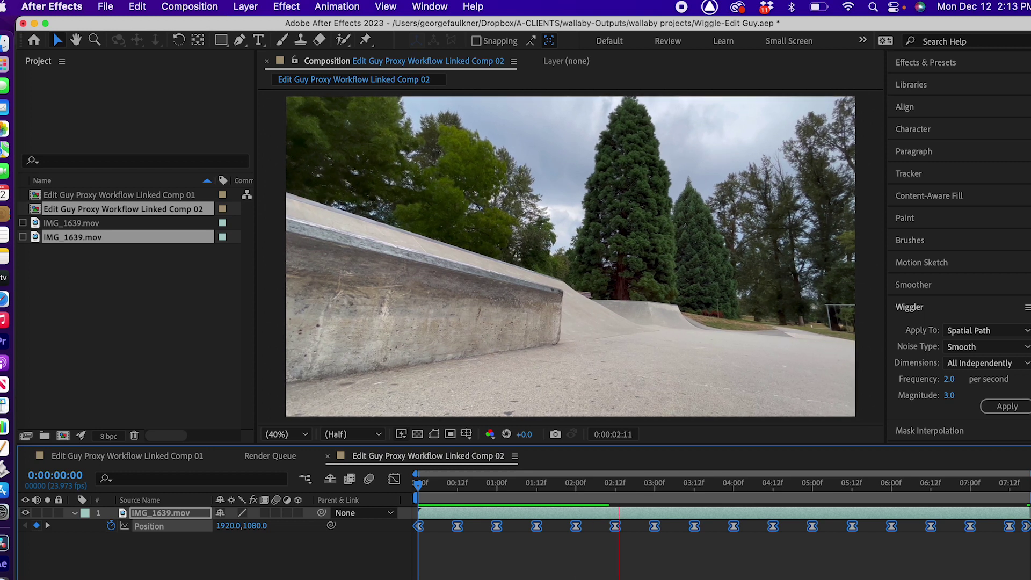
key(space)
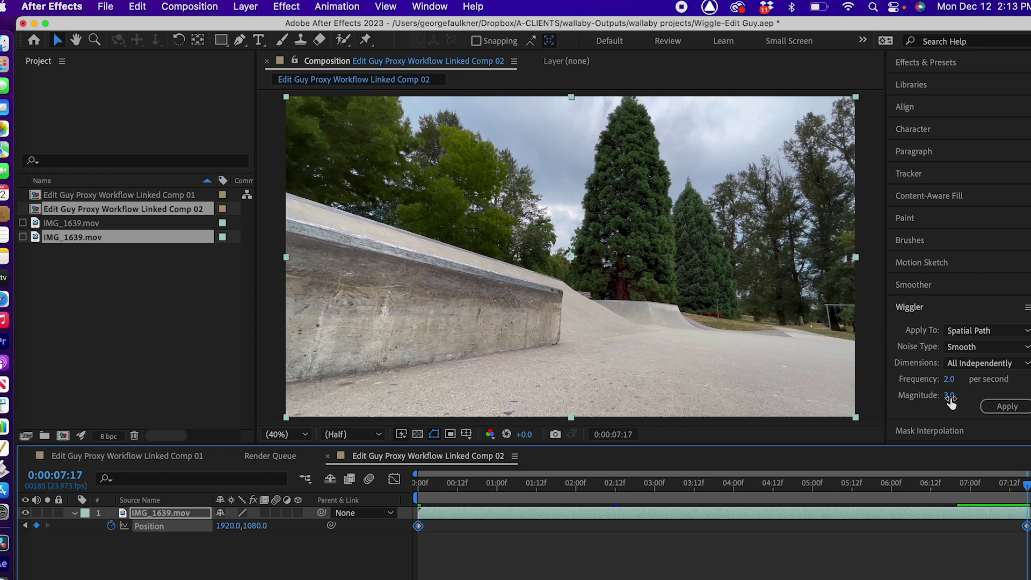
Step: Try the Wiggler at a frequency of 37 and a magnitude of 10, and play the comp from the start
click(950, 396)
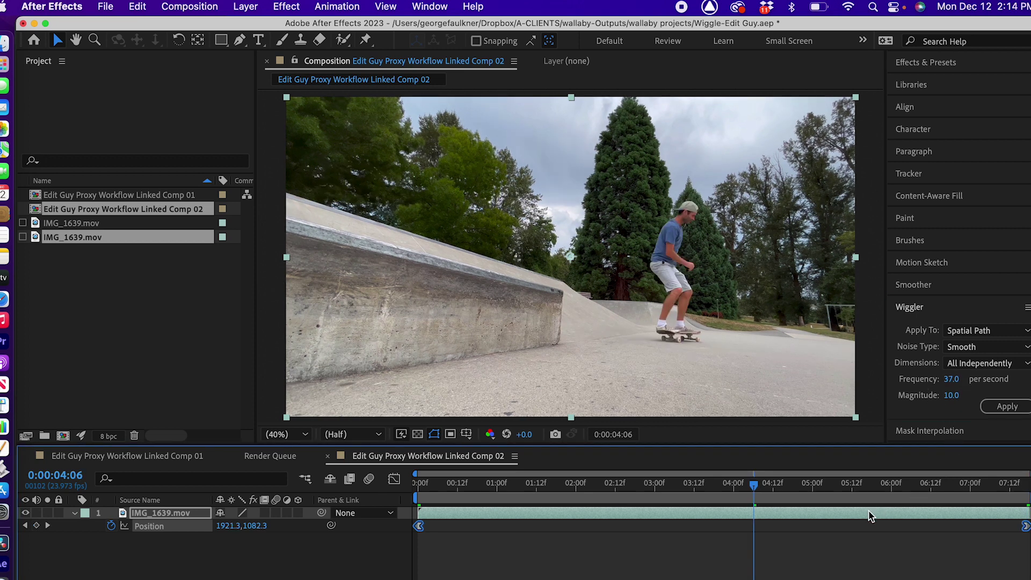
key(Home)
key(space)
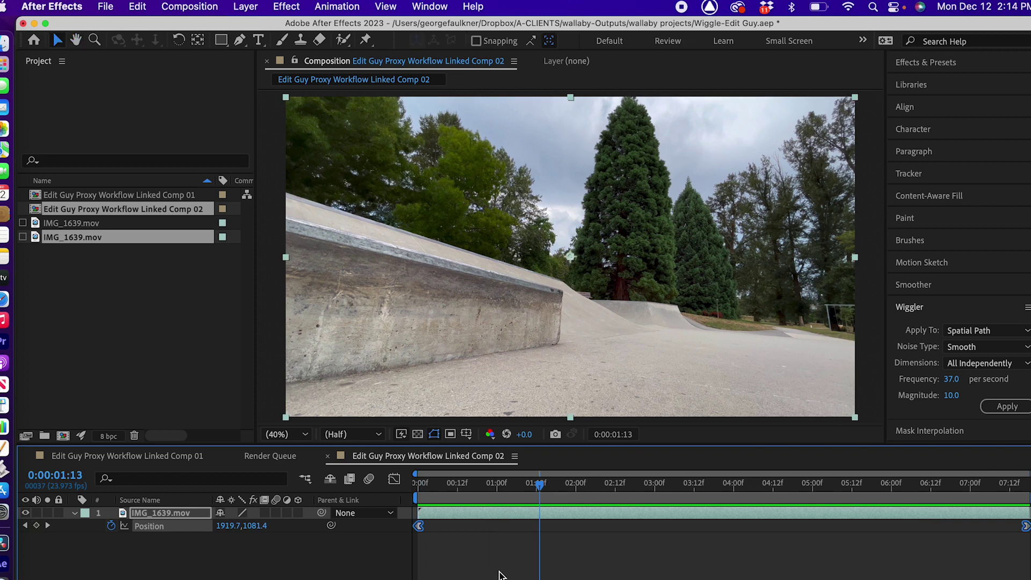
Step: Remove all Position keyframes from the IMG_1639.mov layer
click(422, 535)
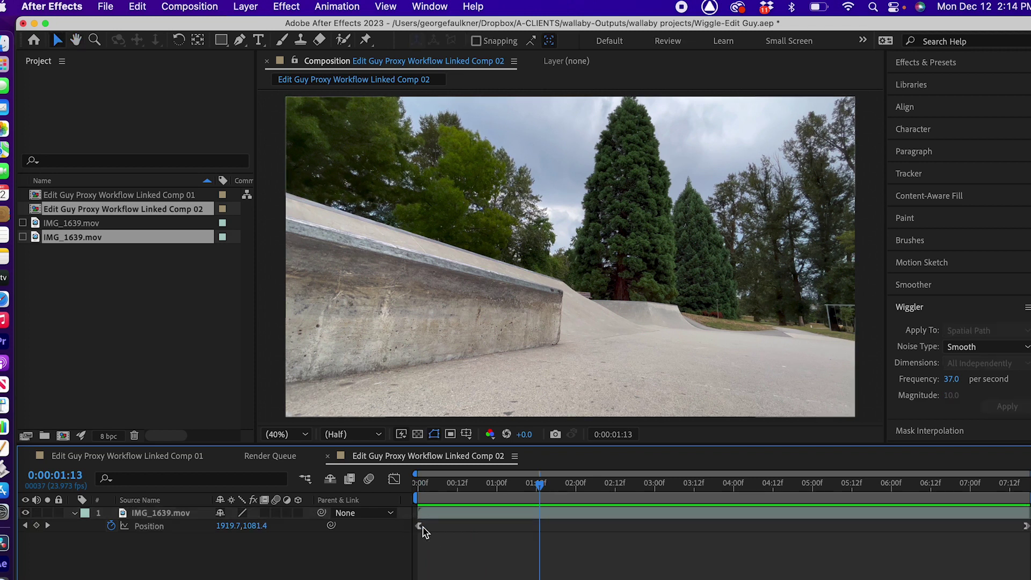
click(423, 532)
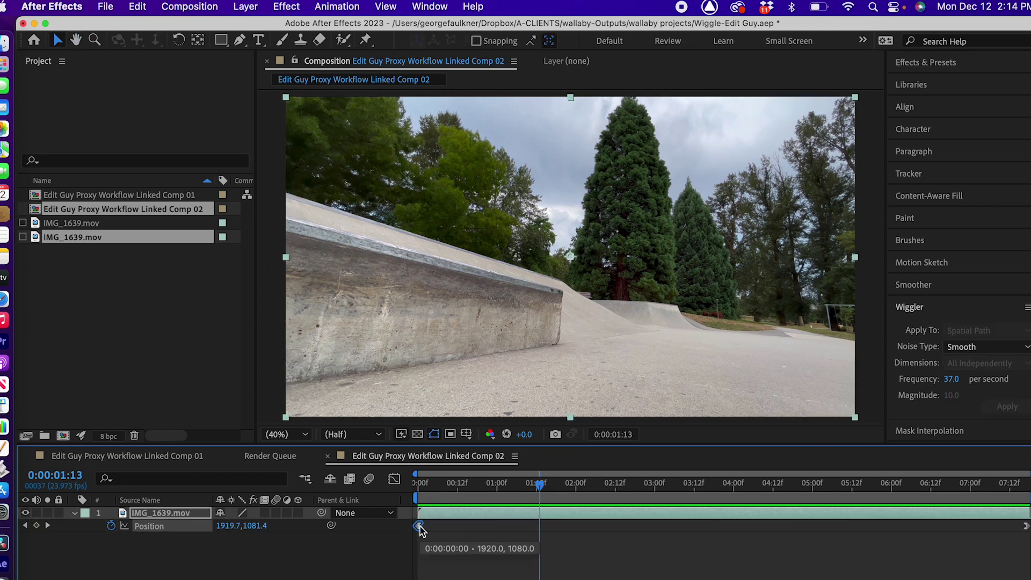
key(Delete)
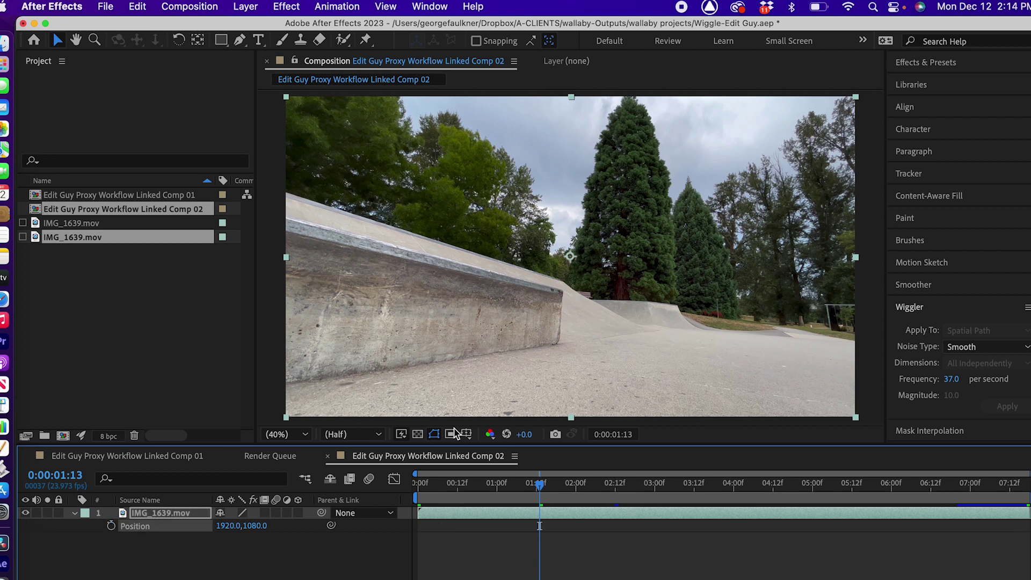
Step: Keyframe the layer's Position again at the comp's start and at 0:00:07:17, and select both keyframes
key(Home)
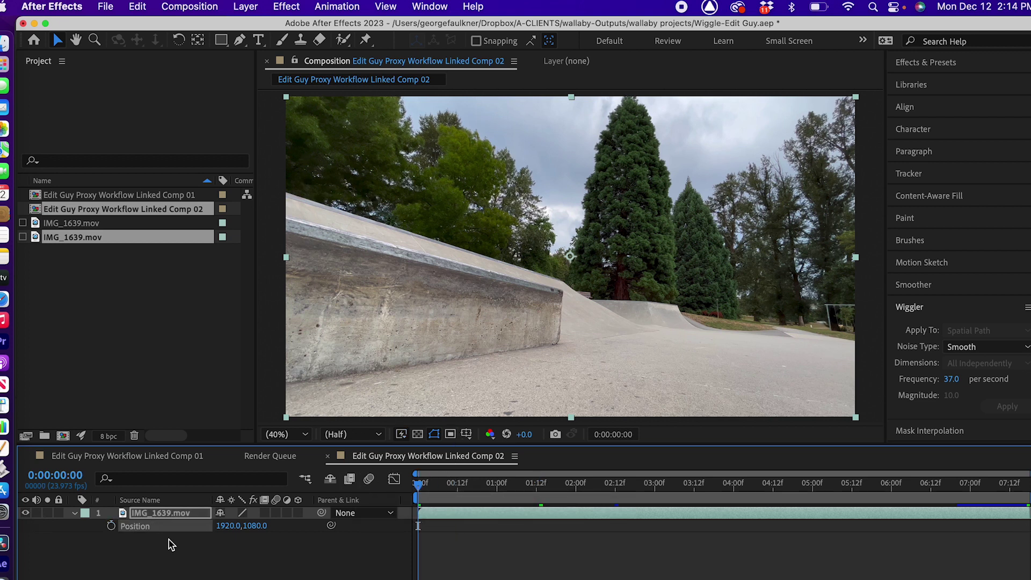
click(111, 526)
drag(484, 492, 1027, 486)
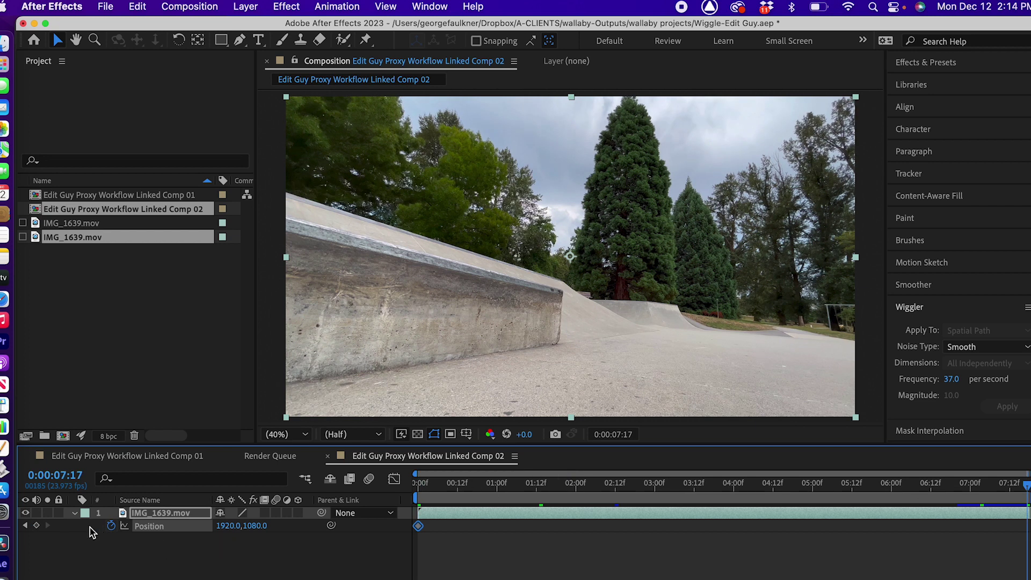
click(36, 526)
shift+click(419, 527)
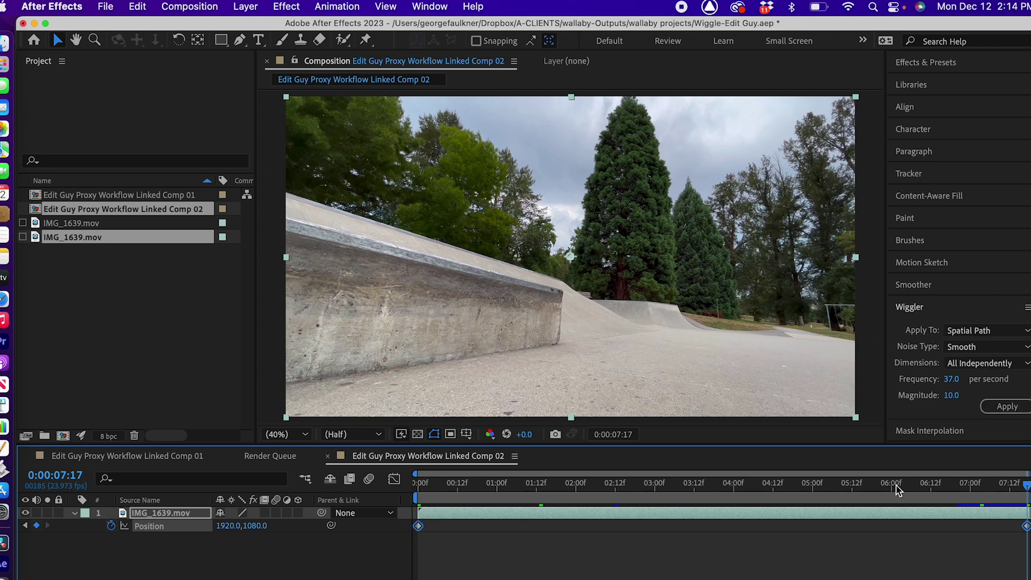
Step: Set the Wiggler's magnitude to 72 and its frequency to 2 per second
drag(952, 395, 978, 395)
click(951, 379)
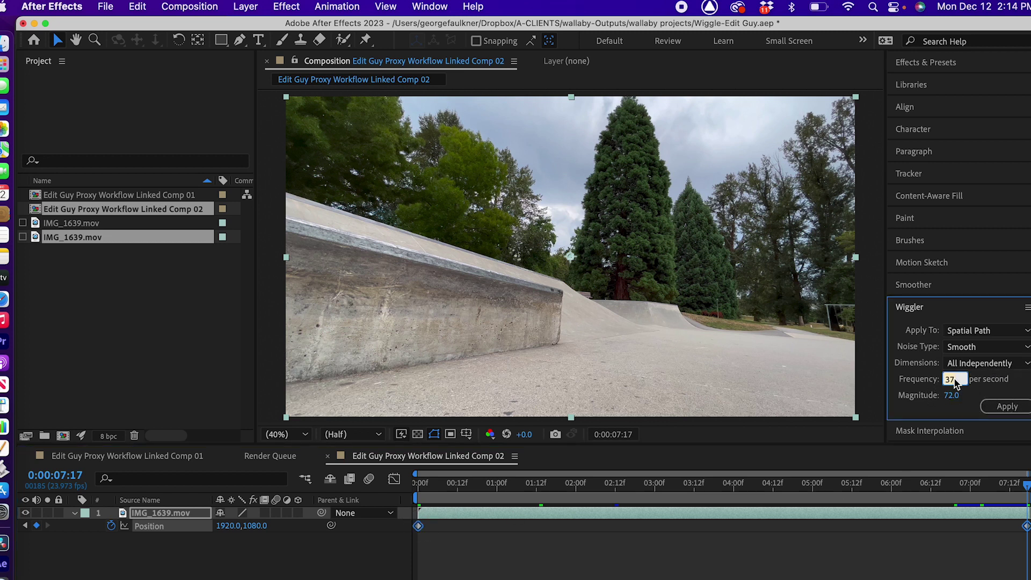
text(2)
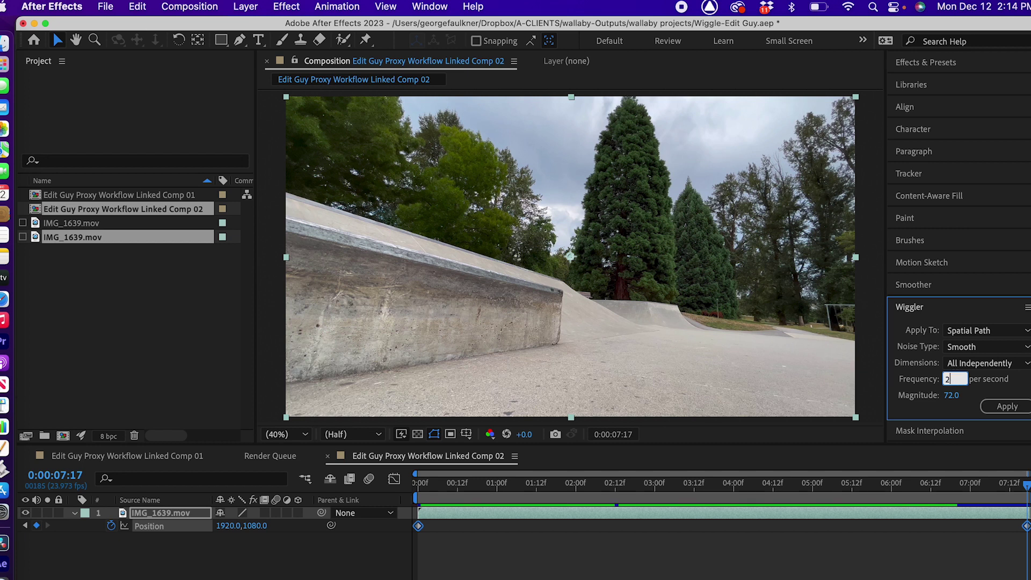
Step: Apply the magnitude 72 wiggle to the Position keyframes, preview it from the start, and undo it
click(1015, 407)
drag(711, 491, 378, 521)
key(space)
key(space)
key(super+z)
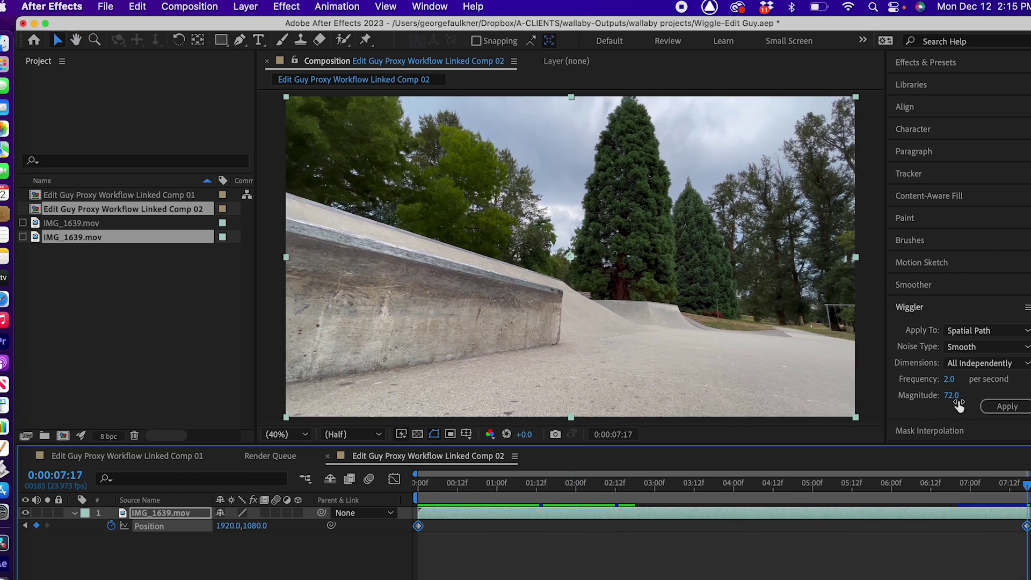
Step: Wiggle the Position keyframes with a magnitude of 30 and play the comp from the beginning
click(951, 396)
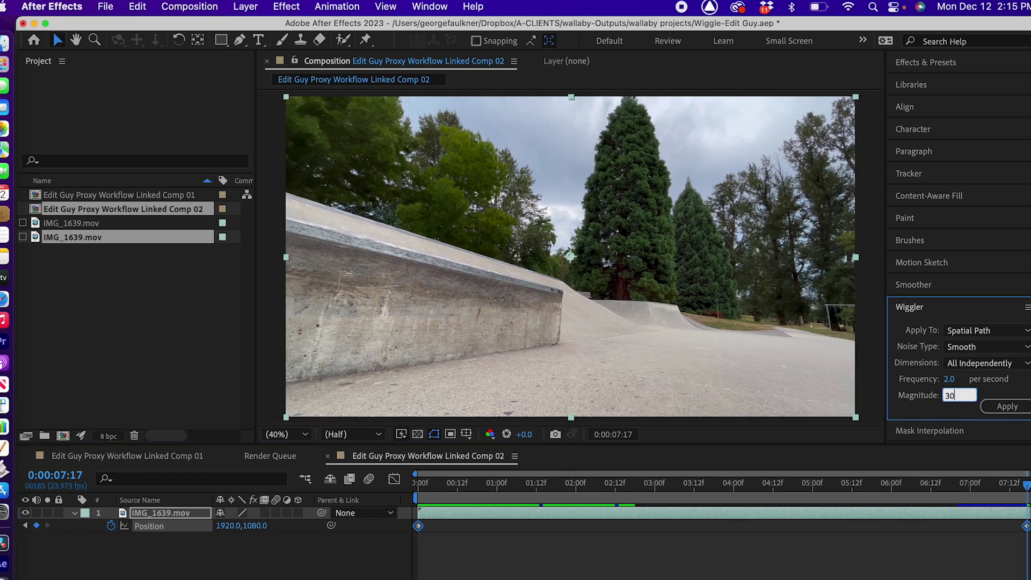
key(Return)
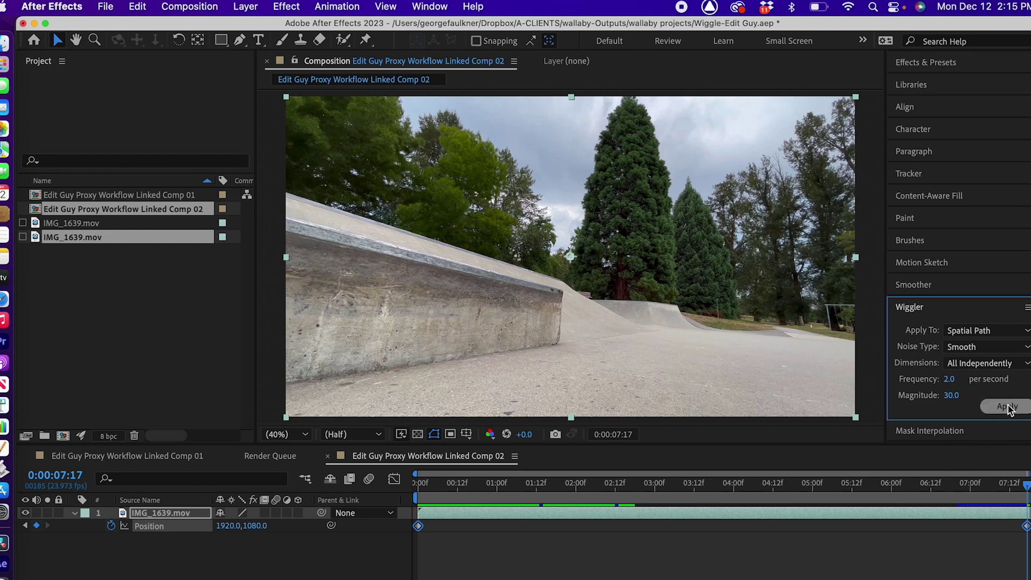
click(1007, 406)
drag(653, 488, 365, 504)
key(space)
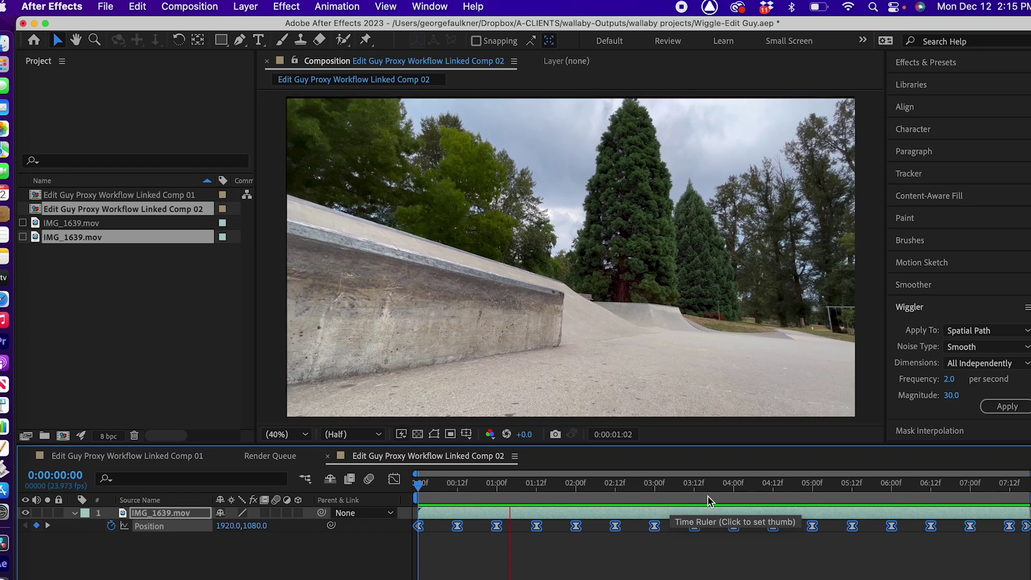
key(space)
Step: Scale the IMG_1639.mov layer to 107% and play back the comp to check the frame edges
key(s)
drag(236, 527, 241, 526)
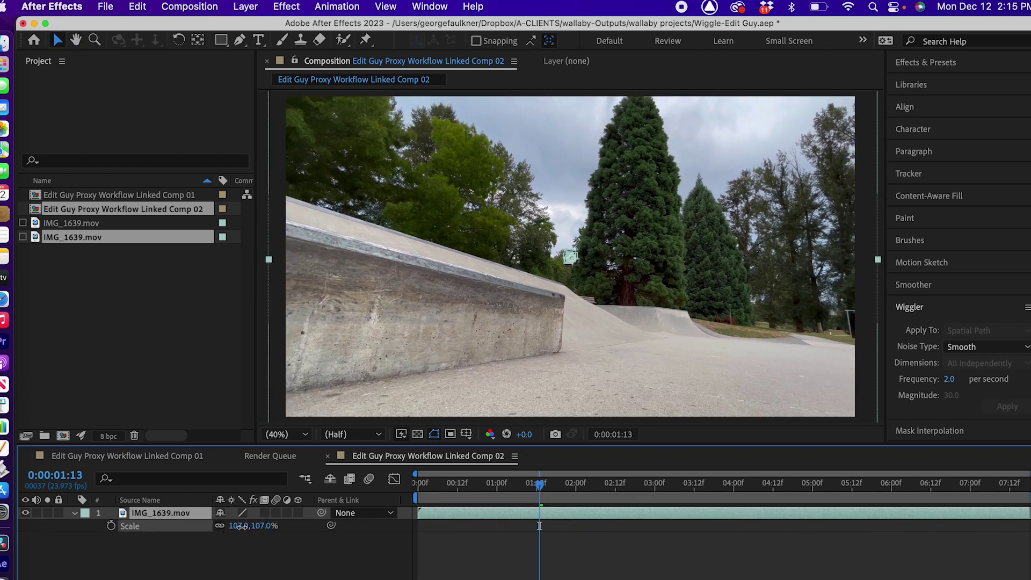
key(space)
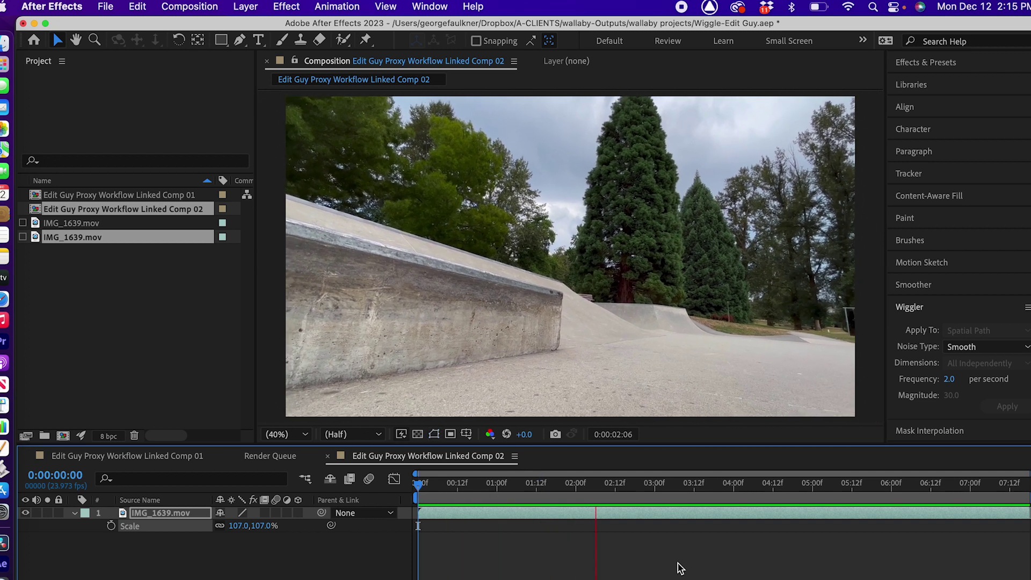
key(space)
Step: Reveal the layer's Position keyframes again and play the comp briefly to examine the wiggle
key(p)
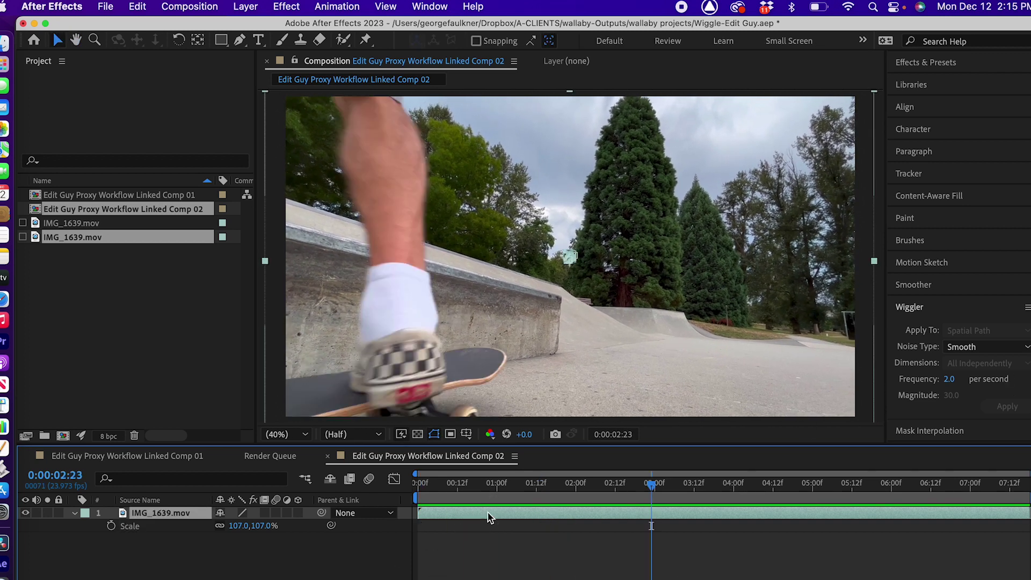
click(420, 527)
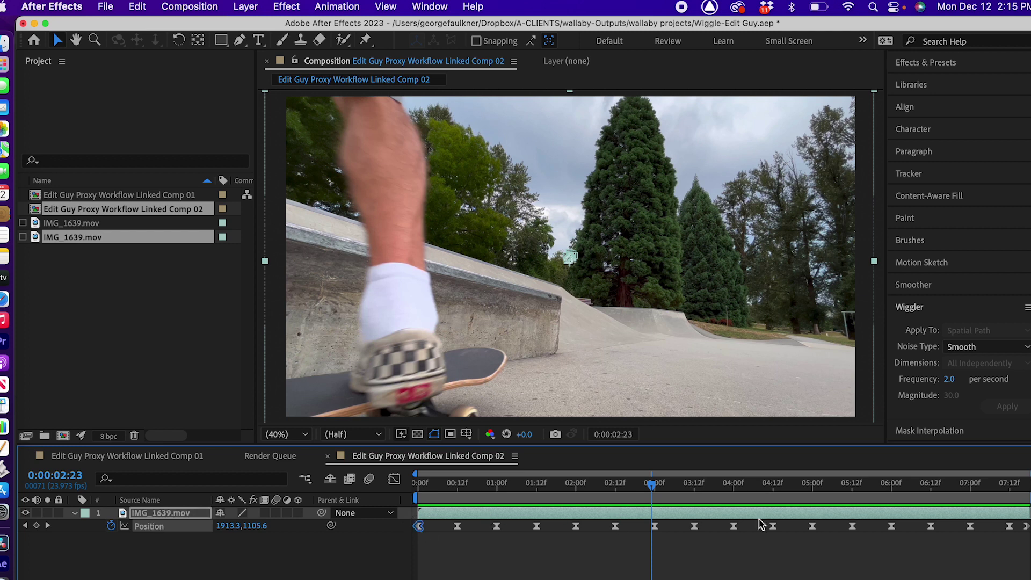
key(space)
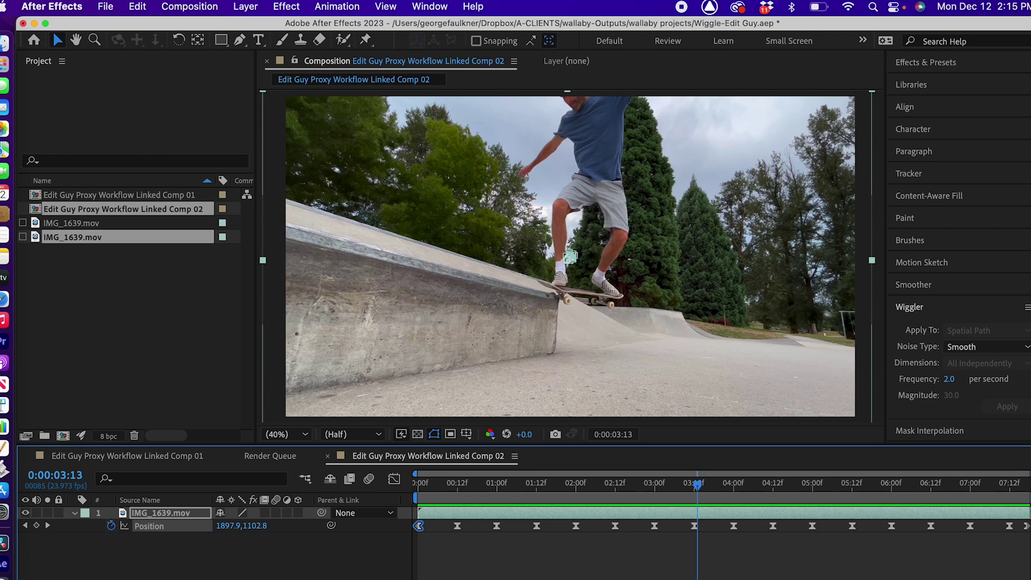
click(558, 561)
Step: Select the first and last Position keyframes and look through the Wiggler's Dimensions options without changing them
click(421, 527)
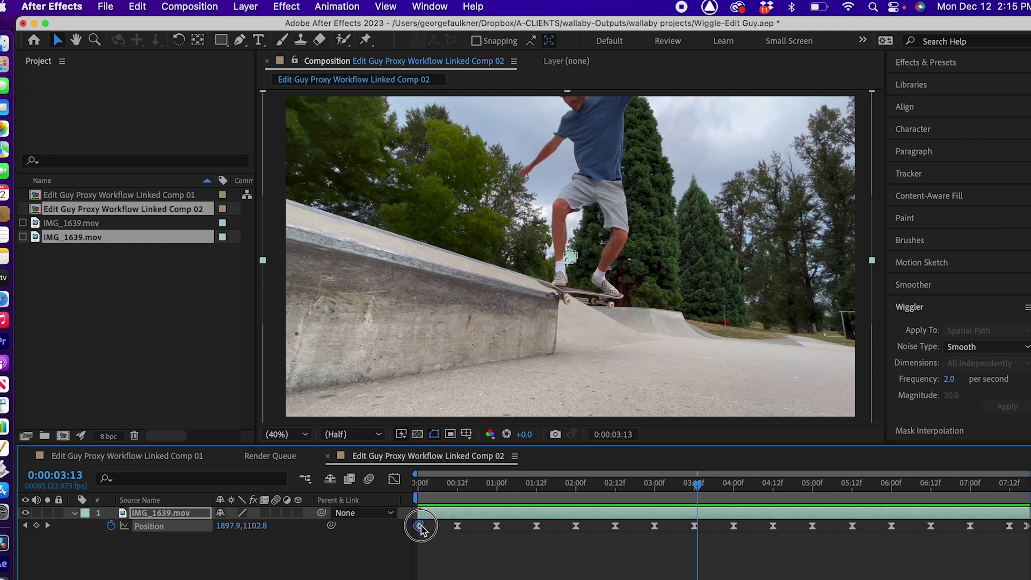
shift+click(1024, 527)
click(996, 370)
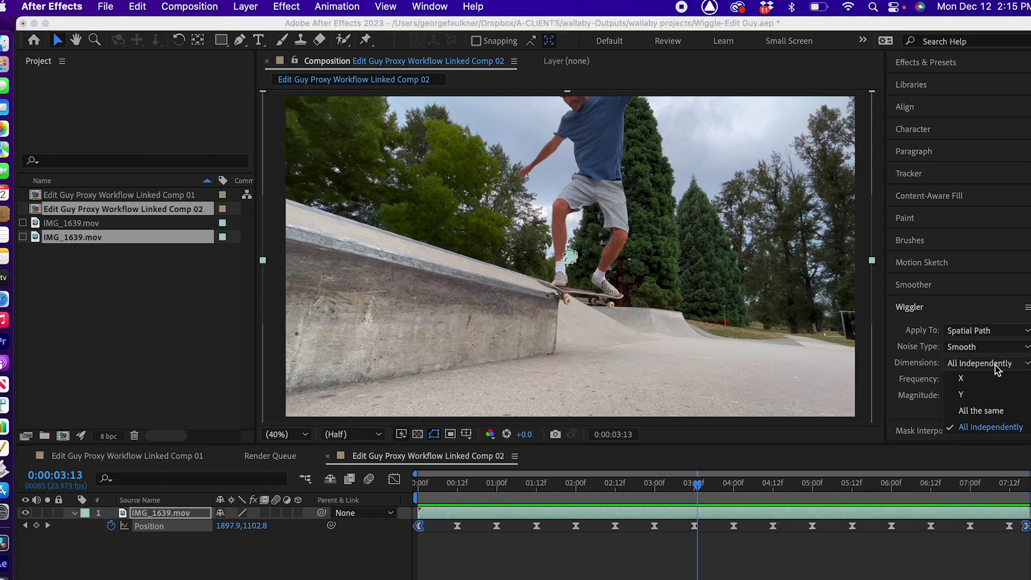
click(903, 419)
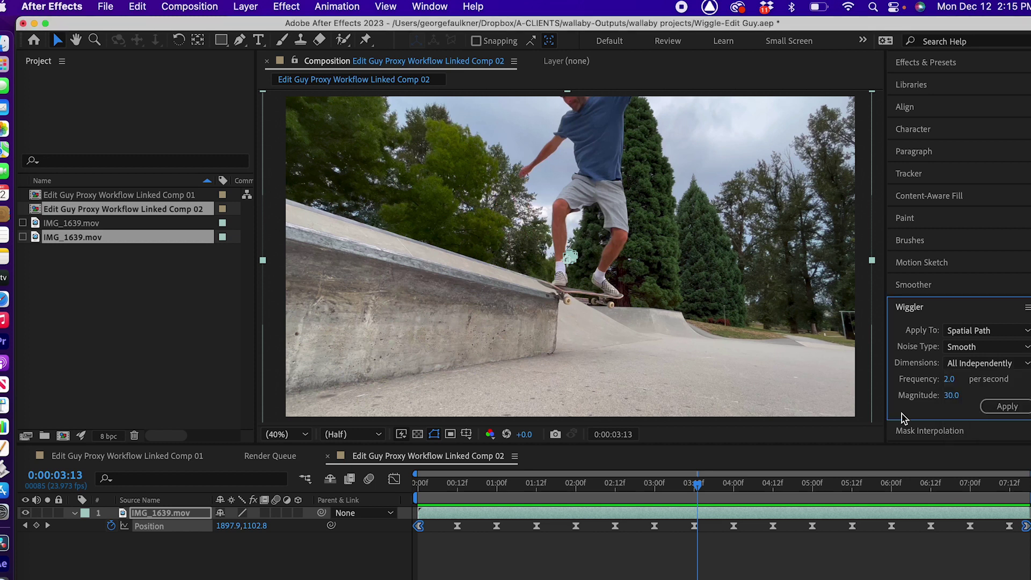
click(818, 545)
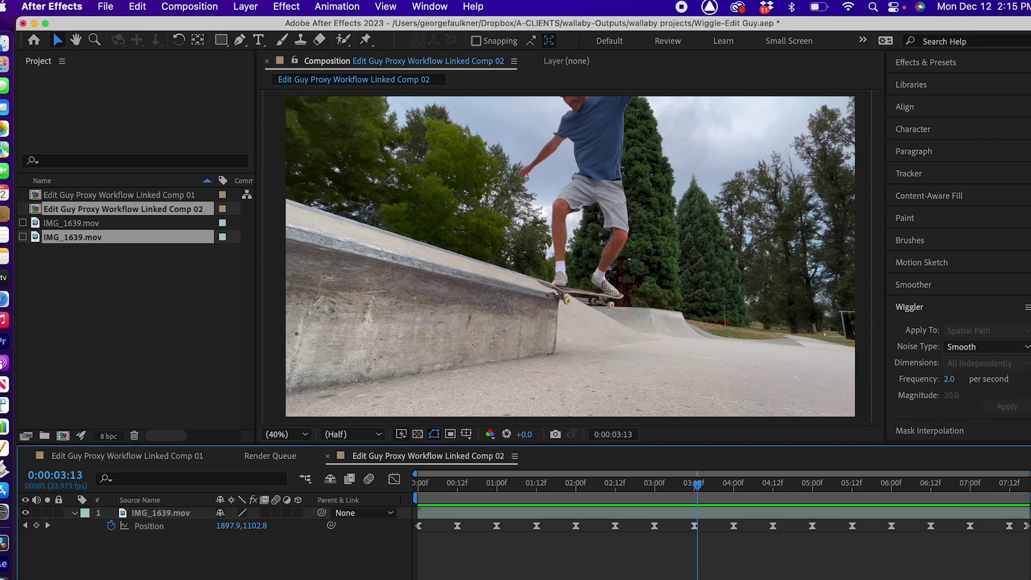
Step: Save the After Effects project, replace it with a new empty project, and switch to Premiere Pro
key(super+s)
key(super+alt+n)
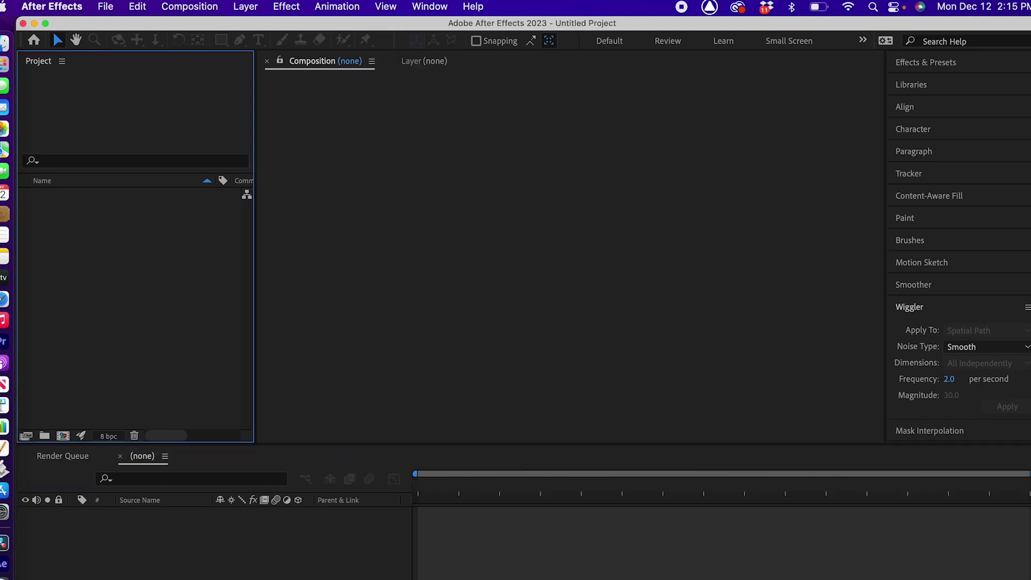
key(super+Tab)
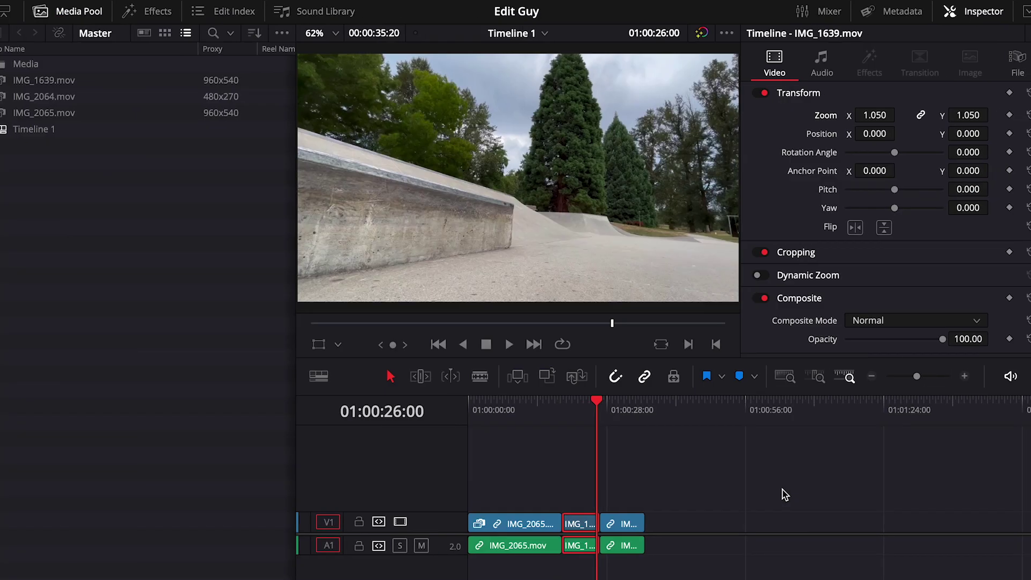
key(super+Tab)
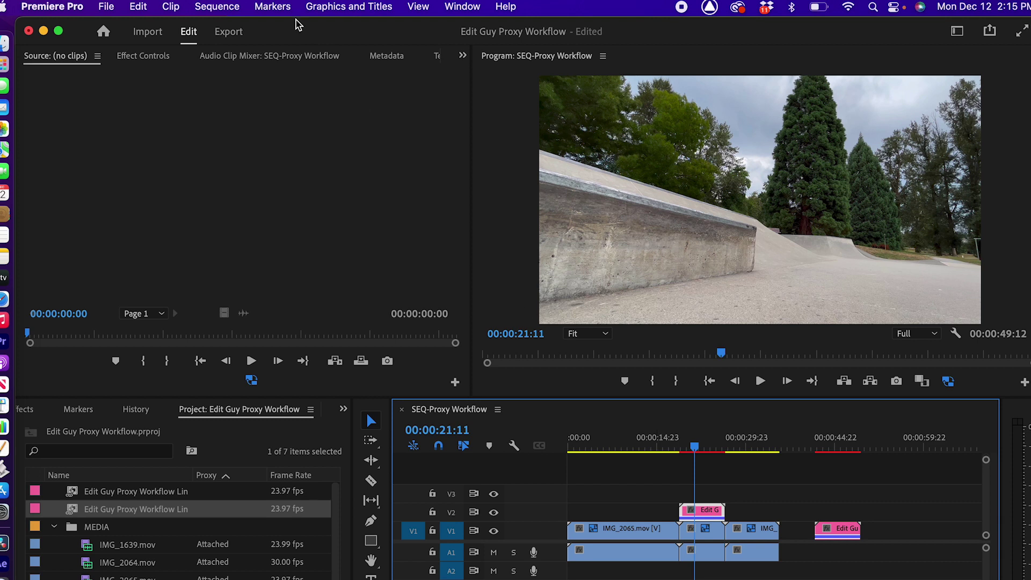
Step: Render the linked comp's section of the SEQ-Proxy Workflow sequence and switch back to DaVinci Resolve
click(231, 7)
click(255, 89)
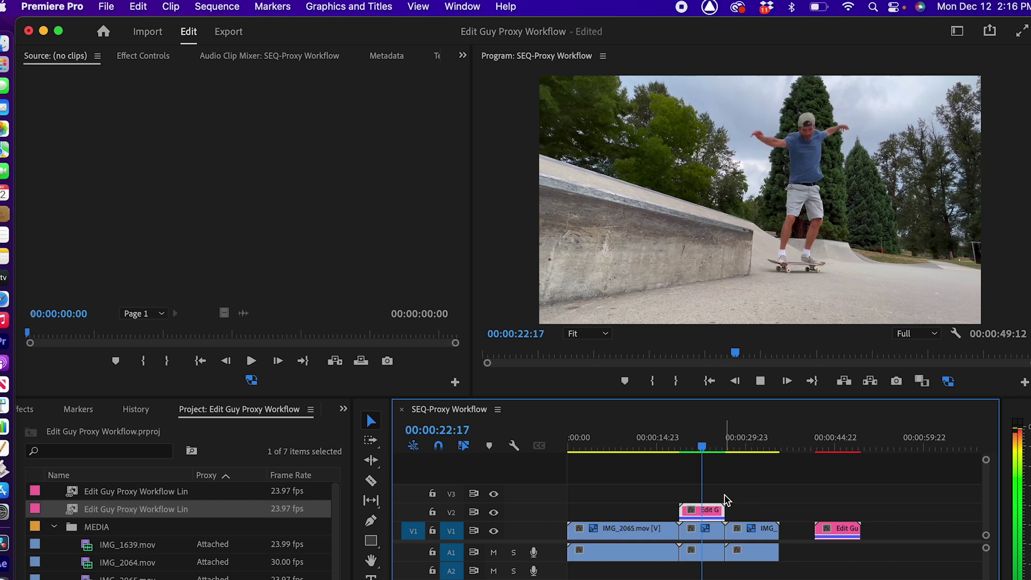
key(super+Tab)
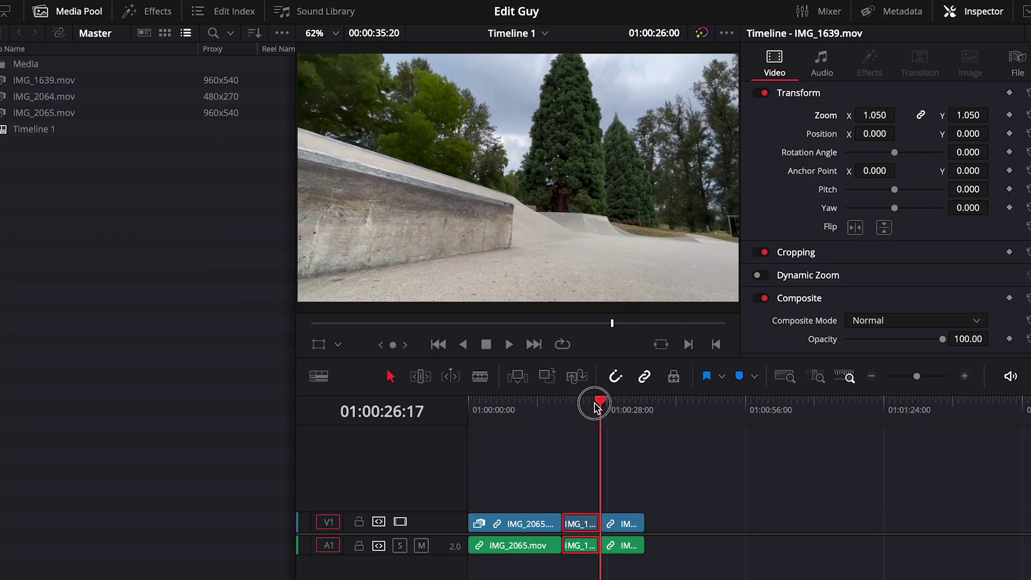
Step: Play the IMG_1639.mov clip from its start on Timeline 1 to review the camera shake
drag(594, 405, 562, 407)
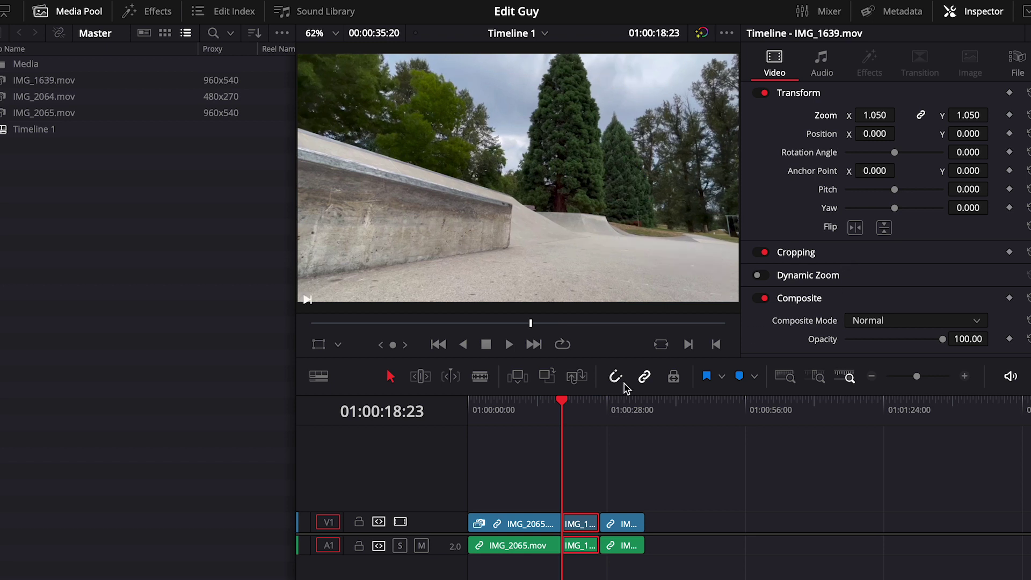
key(space)
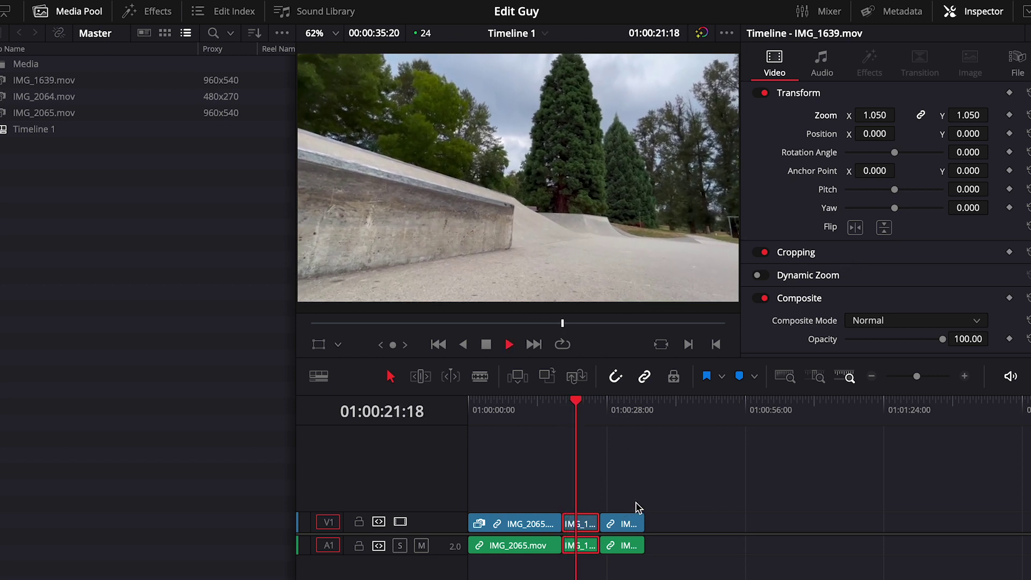
key(space)
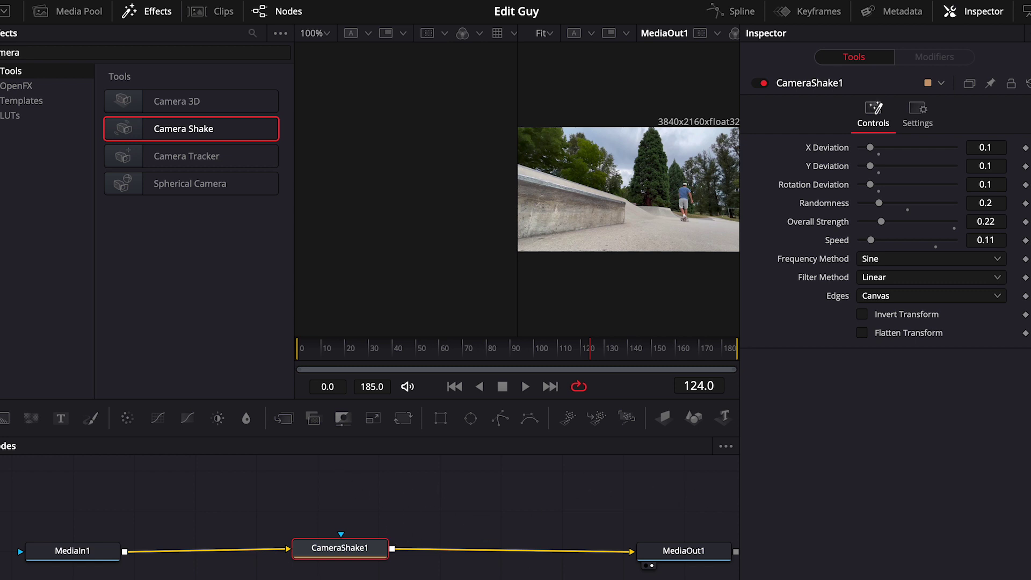
Step: Return to the Edit page and play Timeline 1 from the beginning to review the first IMG_2065.mov clip
key(shift+4)
key(Home)
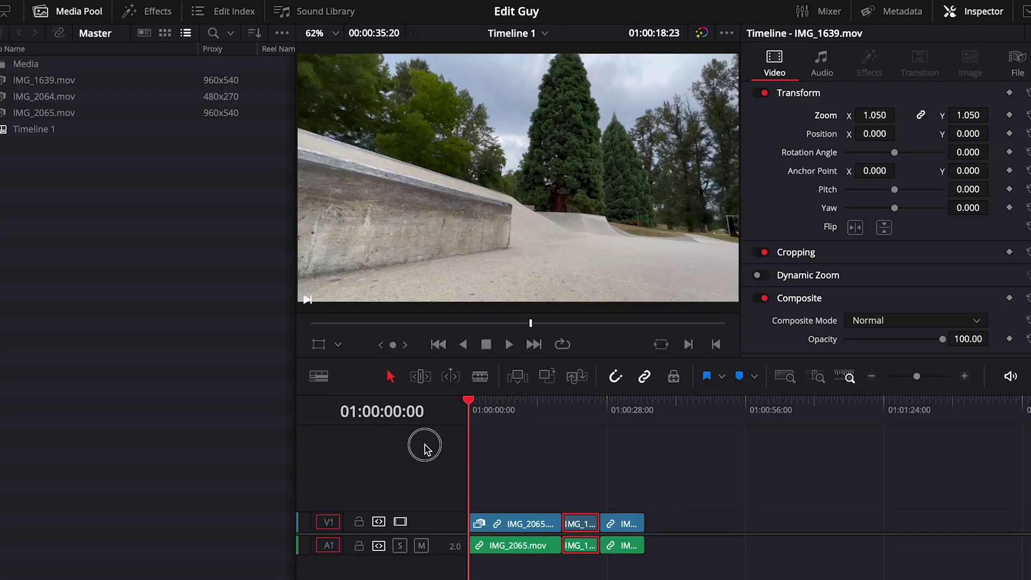
key(space)
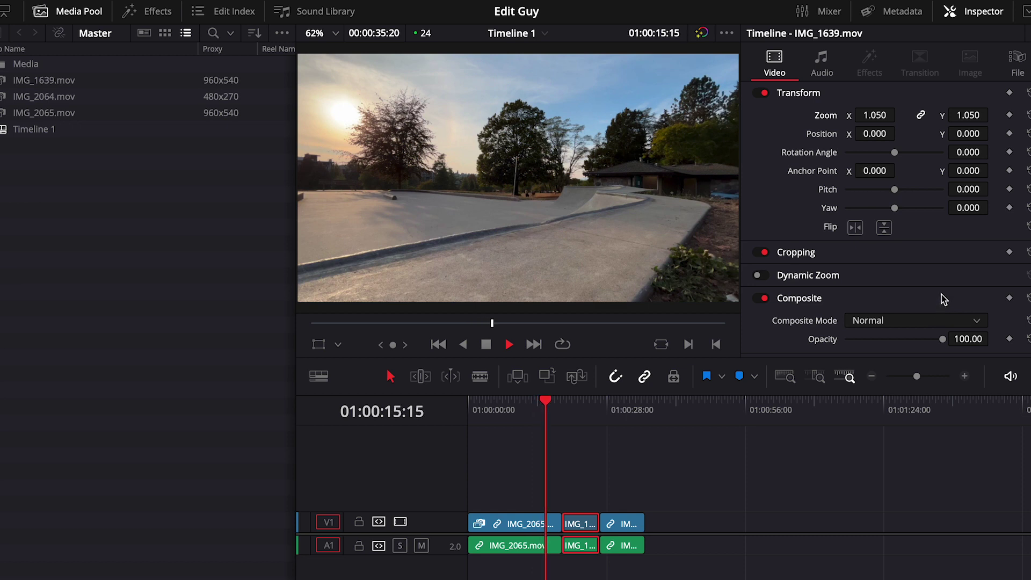
mouse_move(803, 6)
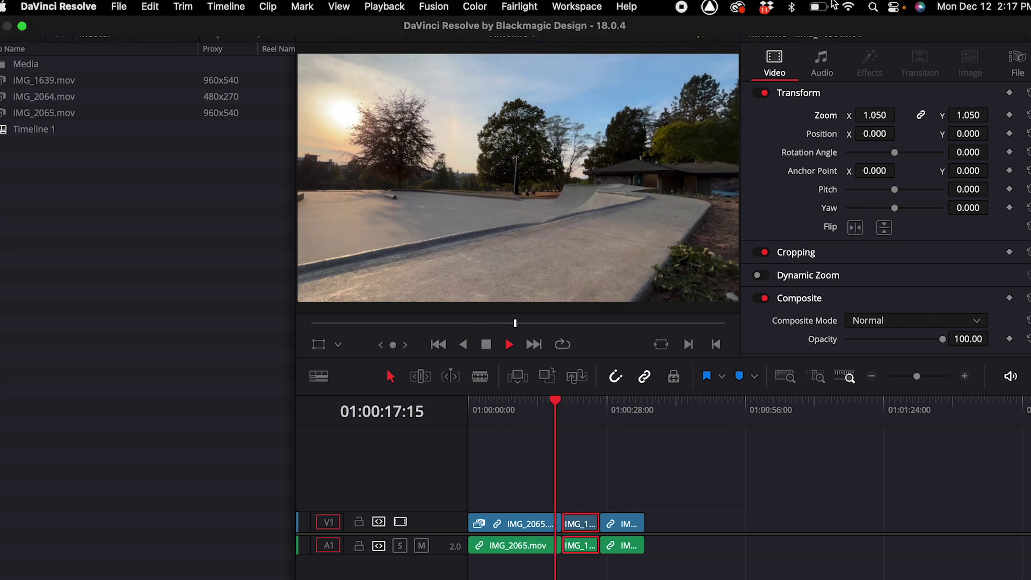